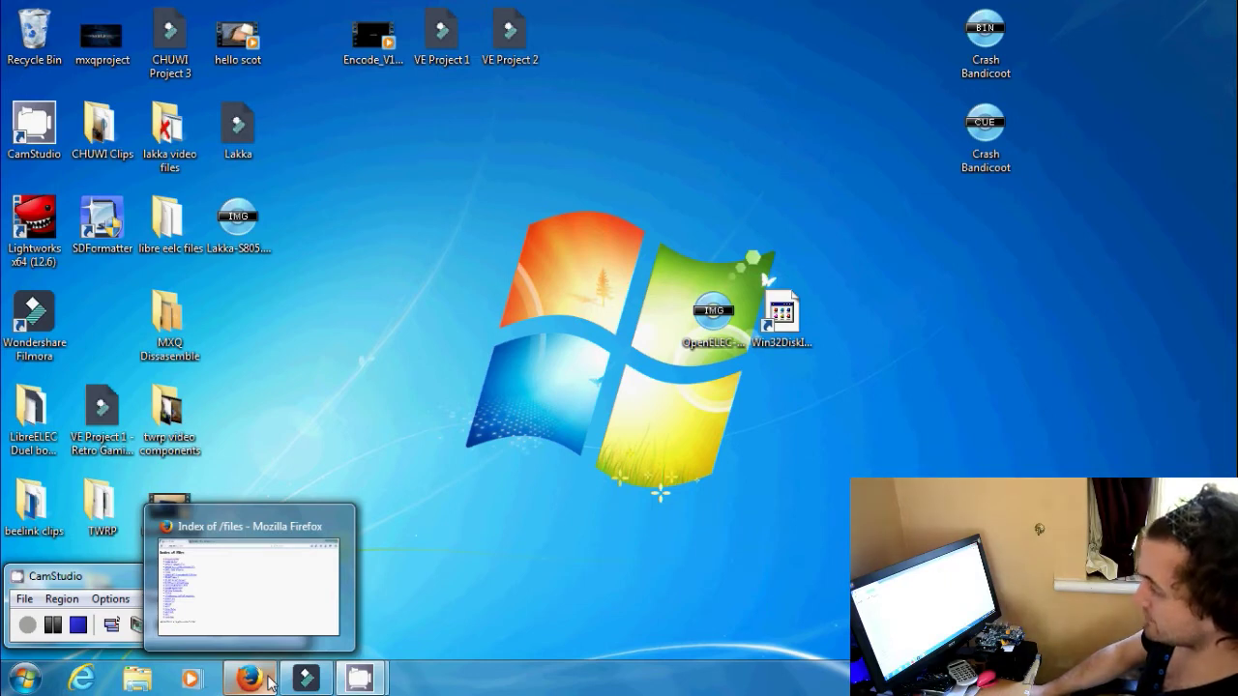
# - Return to Firefox and open the Beelink-X2-LAKKA+OpenELEC folder on mxqproject.com
pyautogui.click(270, 682)
pyautogui.click(121, 45)
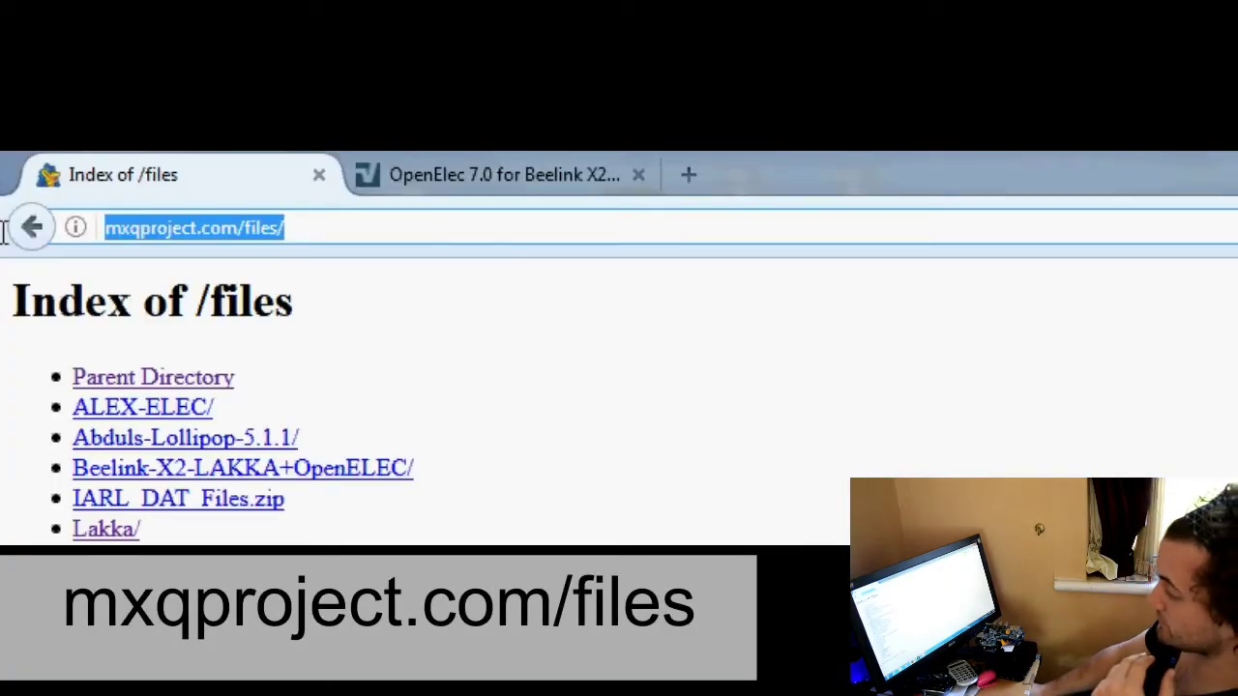
pyautogui.click(224, 474)
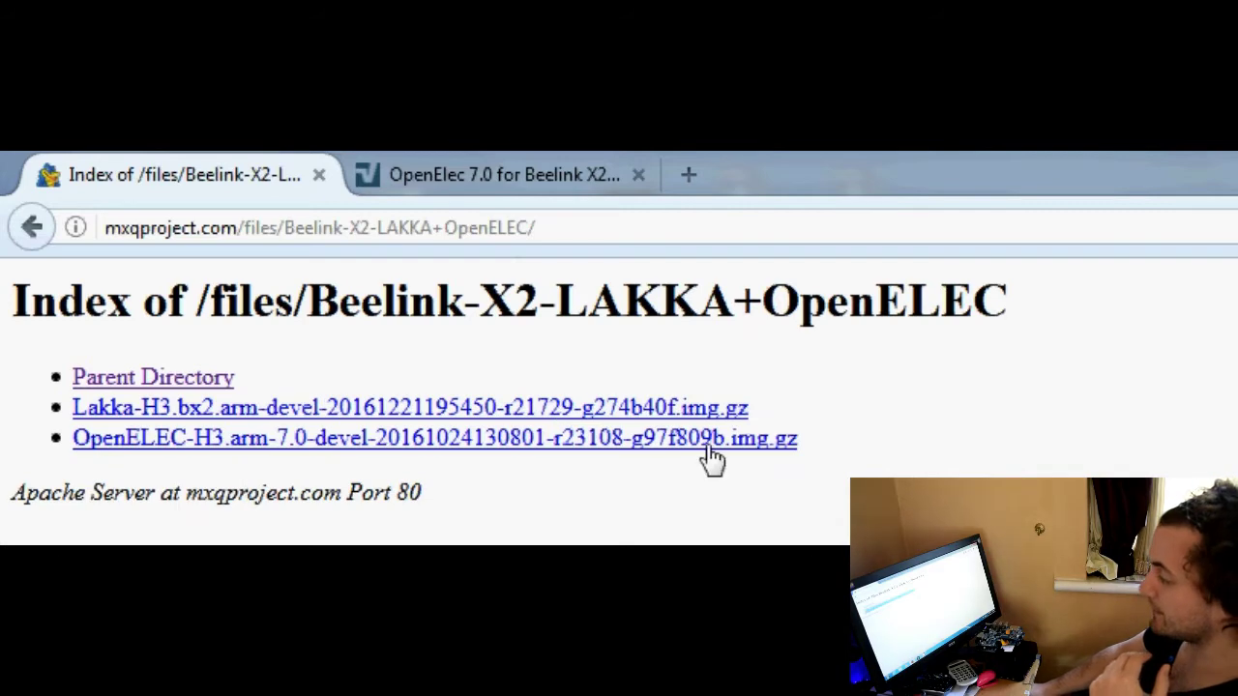
# - Highlight the OpenELEC-H3 image file name and its img.gz ending in the listing
pyautogui.moveTo(797, 445); pyautogui.dragTo(67, 445)
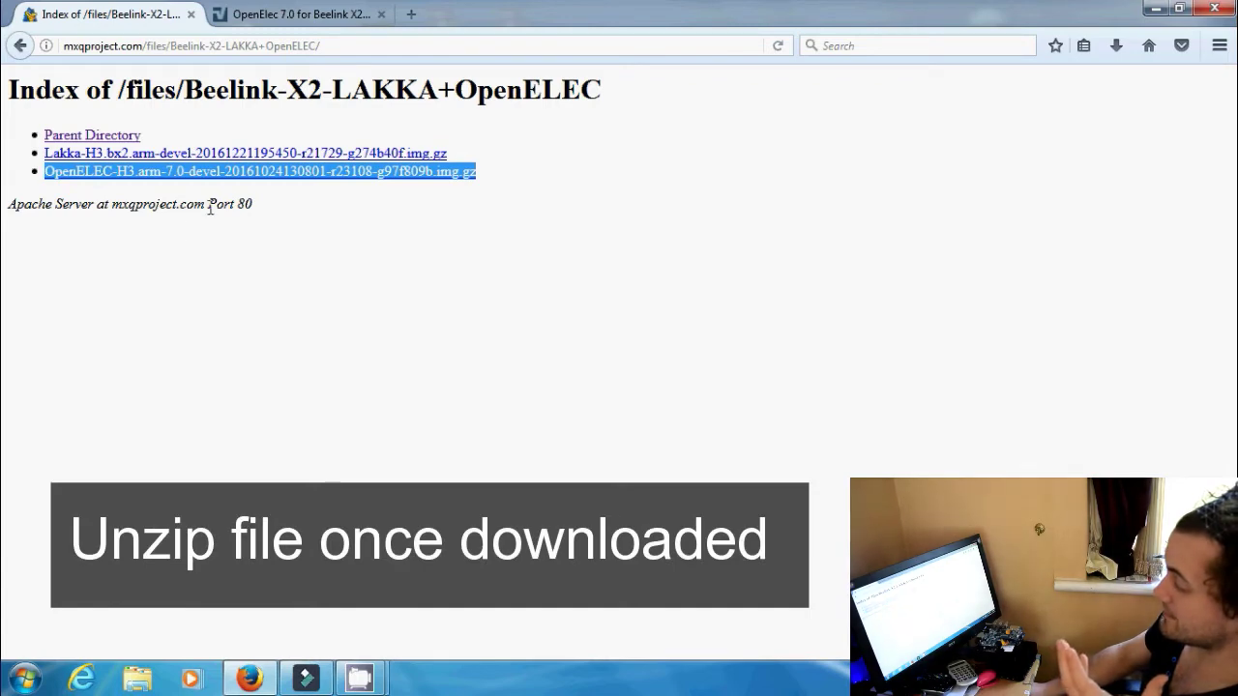
pyautogui.click(429, 215)
pyautogui.moveTo(474, 177); pyautogui.dragTo(445, 184)
pyautogui.click(486, 183)
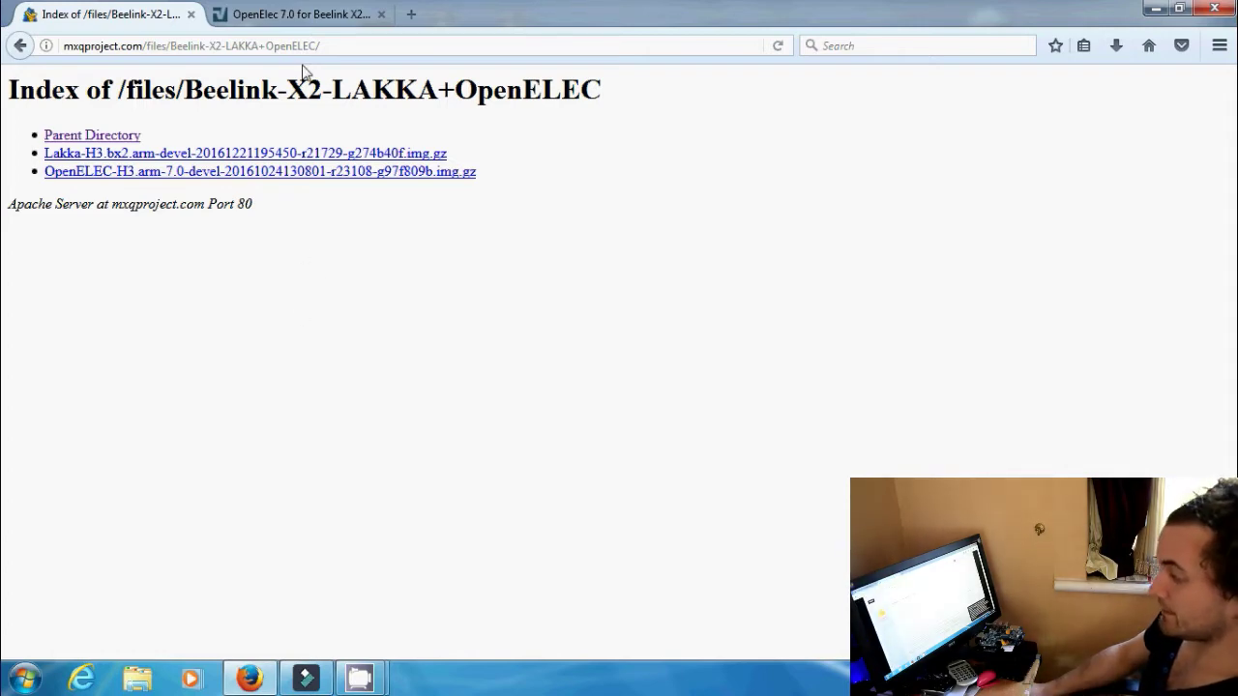
# - Switch to the FreakTab 'OpenElec 7.0 for Beelink X2 H3' thread tab and scroll to its first post
pyautogui.click(302, 14)
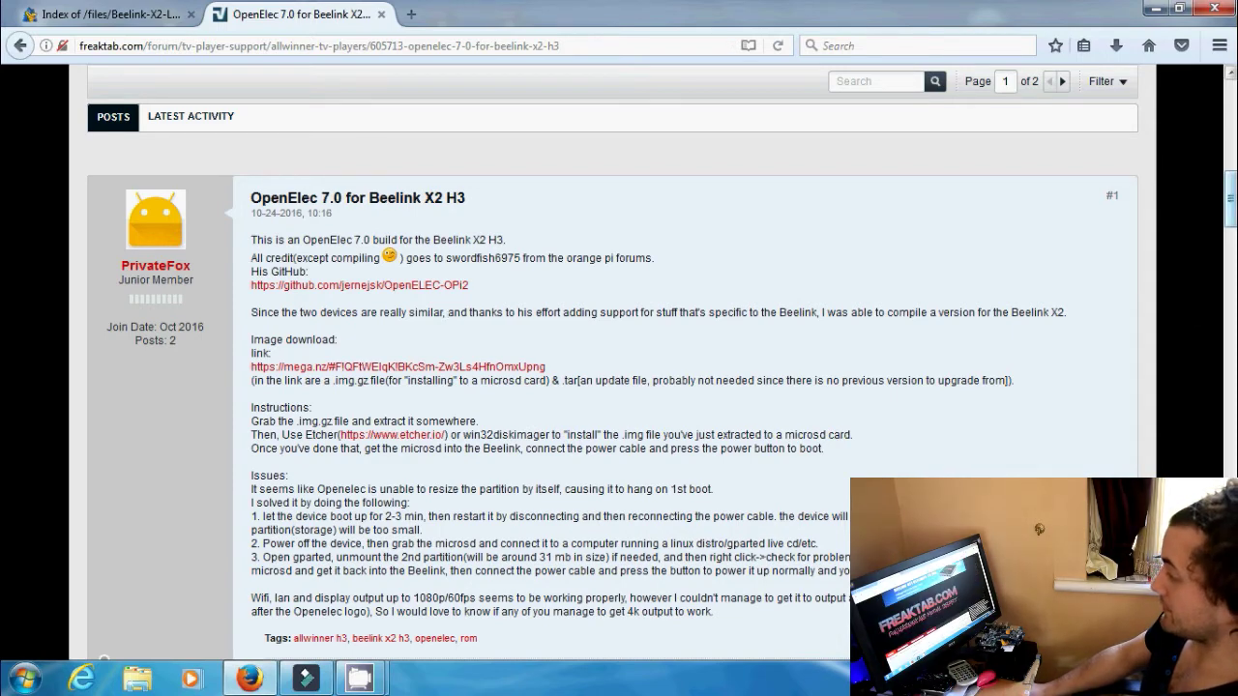
pyautogui.scroll(10, 145, 65)
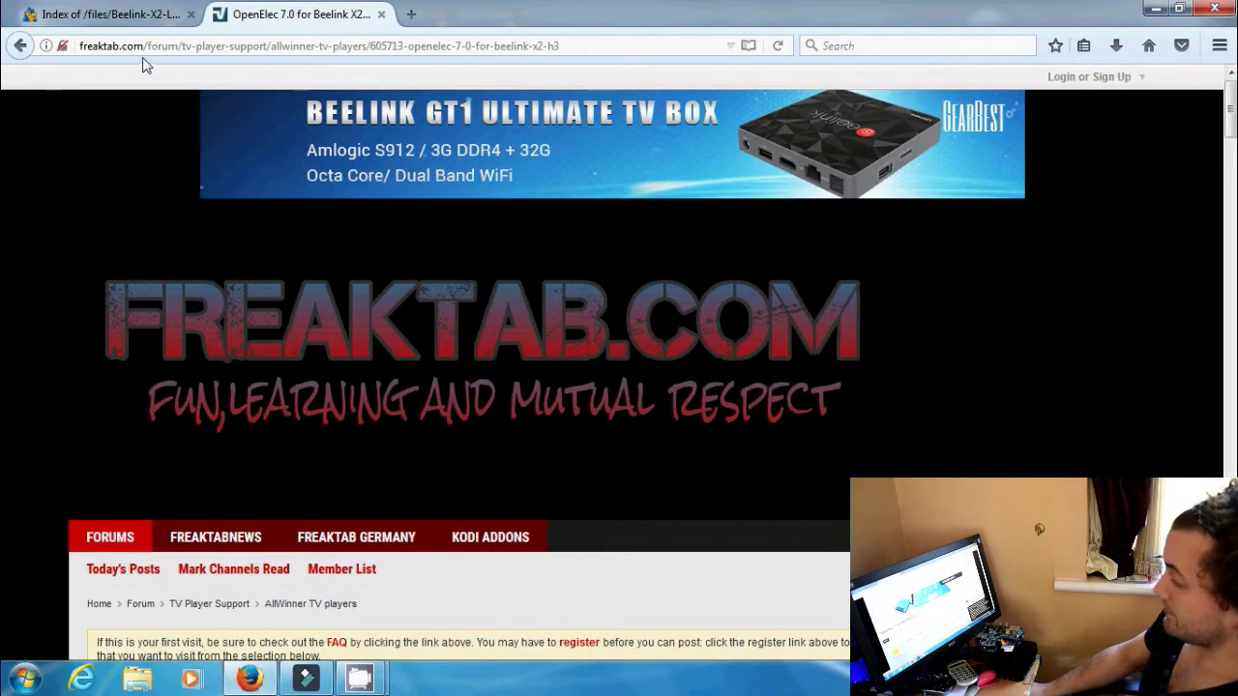
pyautogui.scroll(-5, 455, 282)
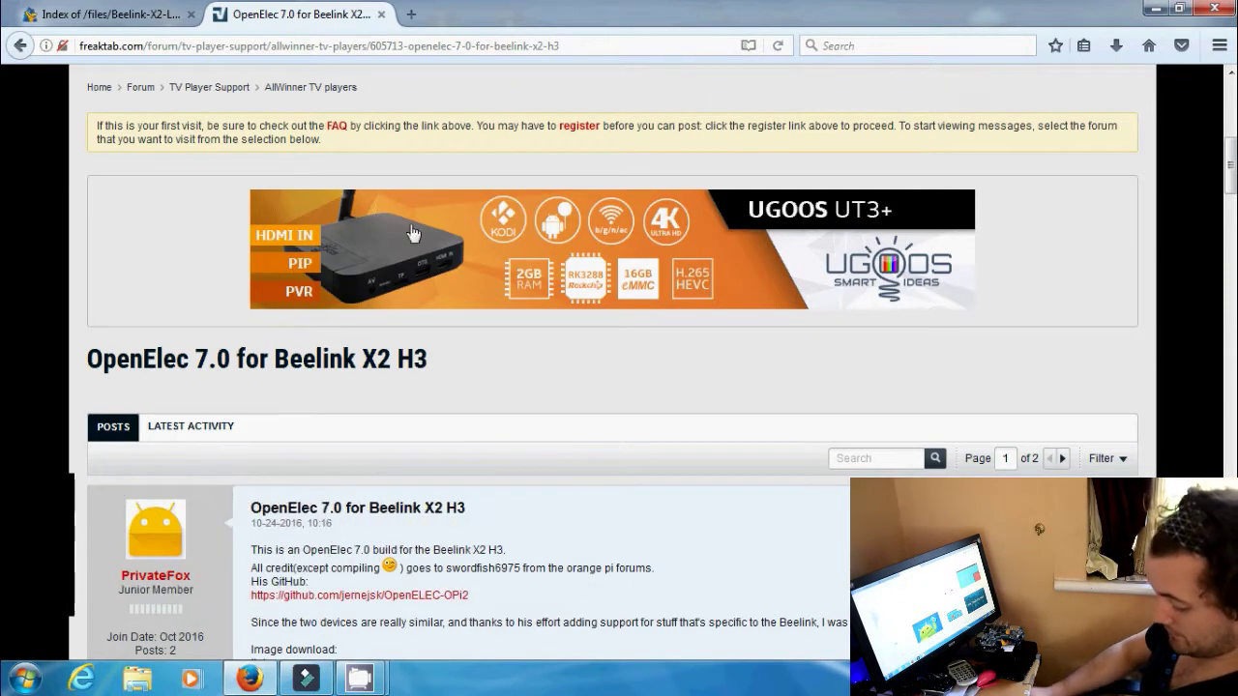
# - In a new tab, load google.co.uk, search 'beelink x2 openelec' and mark the top FreakTab result
pyautogui.click(413, 14)
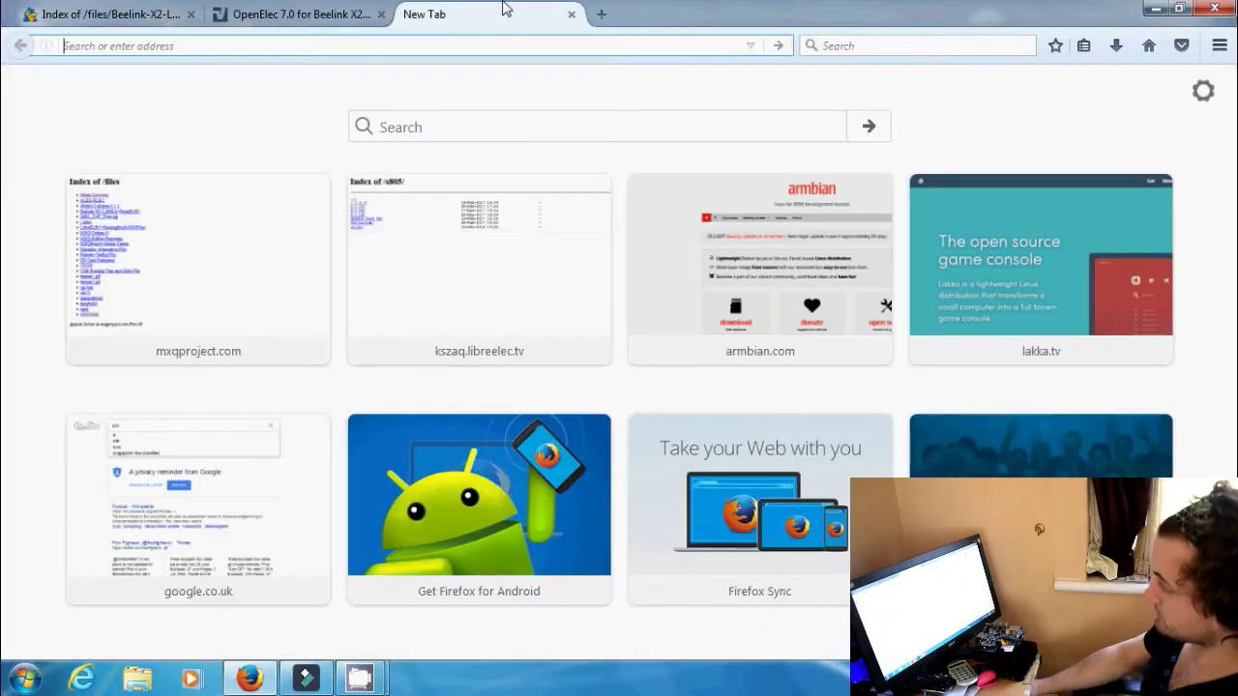
pyautogui.write('google.co.uk/')
pyautogui.press('Return')
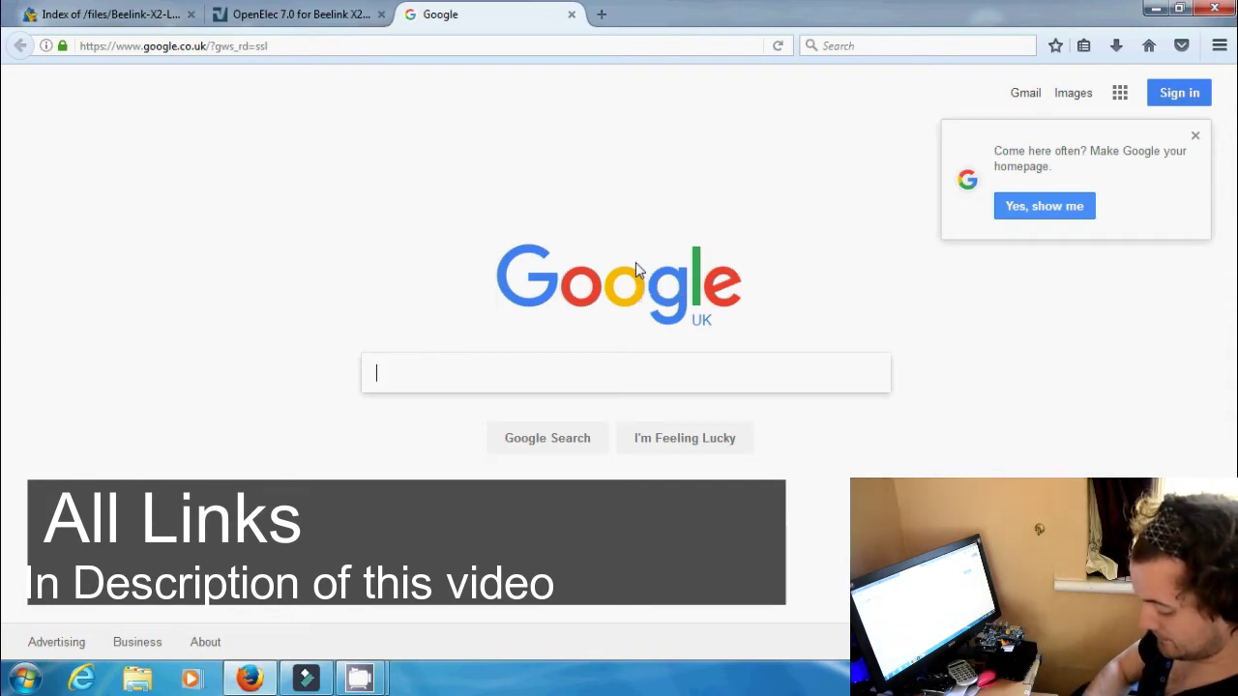
pyautogui.write('beelink x')
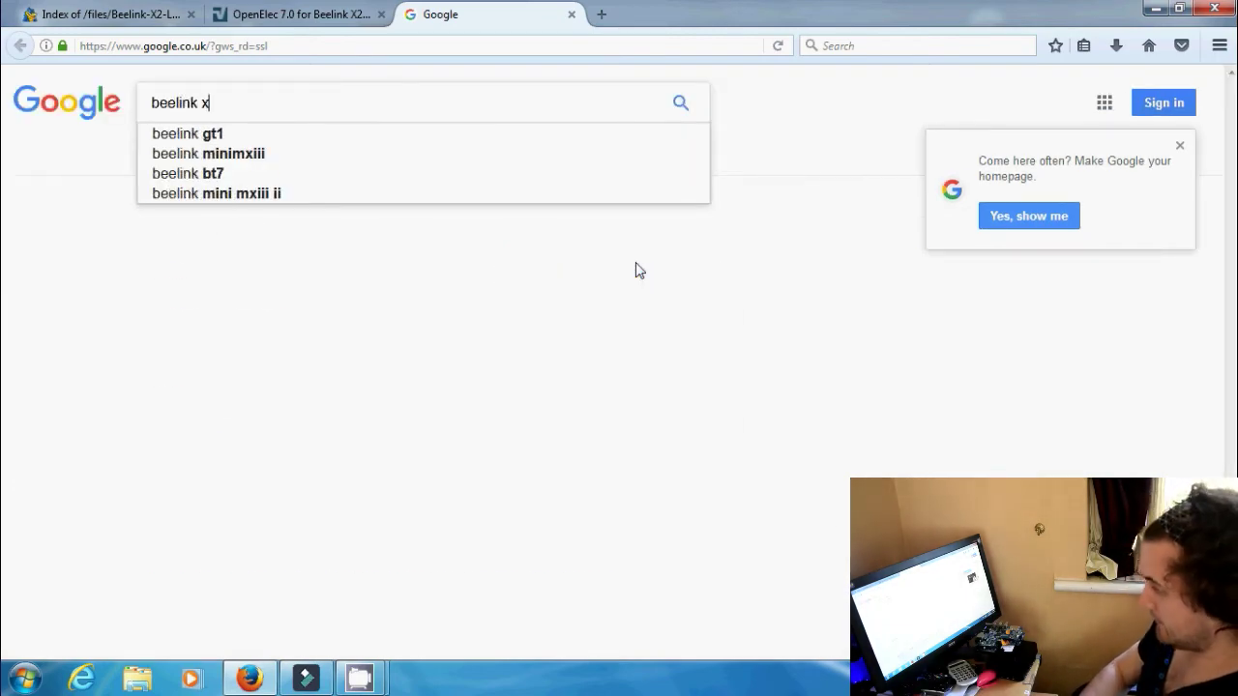
pyautogui.write('2 openelec')
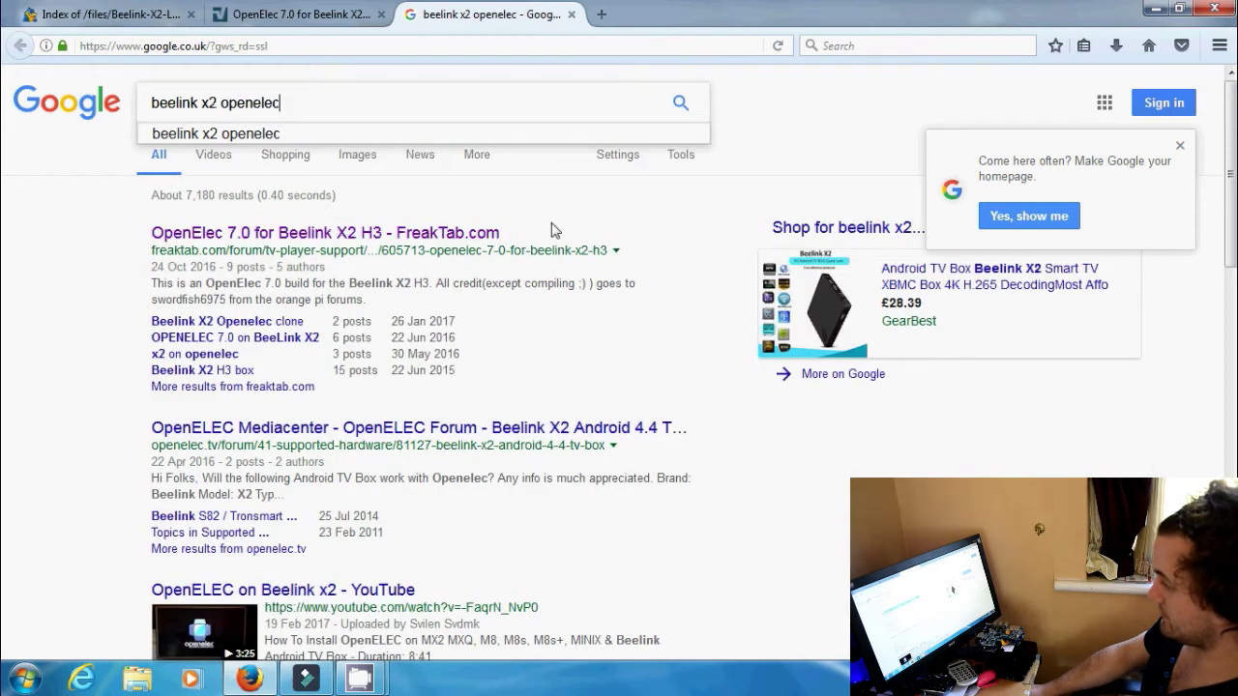
pyautogui.moveTo(548, 240); pyautogui.dragTo(406, 619)
# - Open the thread's mega.nz image download link, then close the MEGA page and return to the thread
pyautogui.click(300, 14)
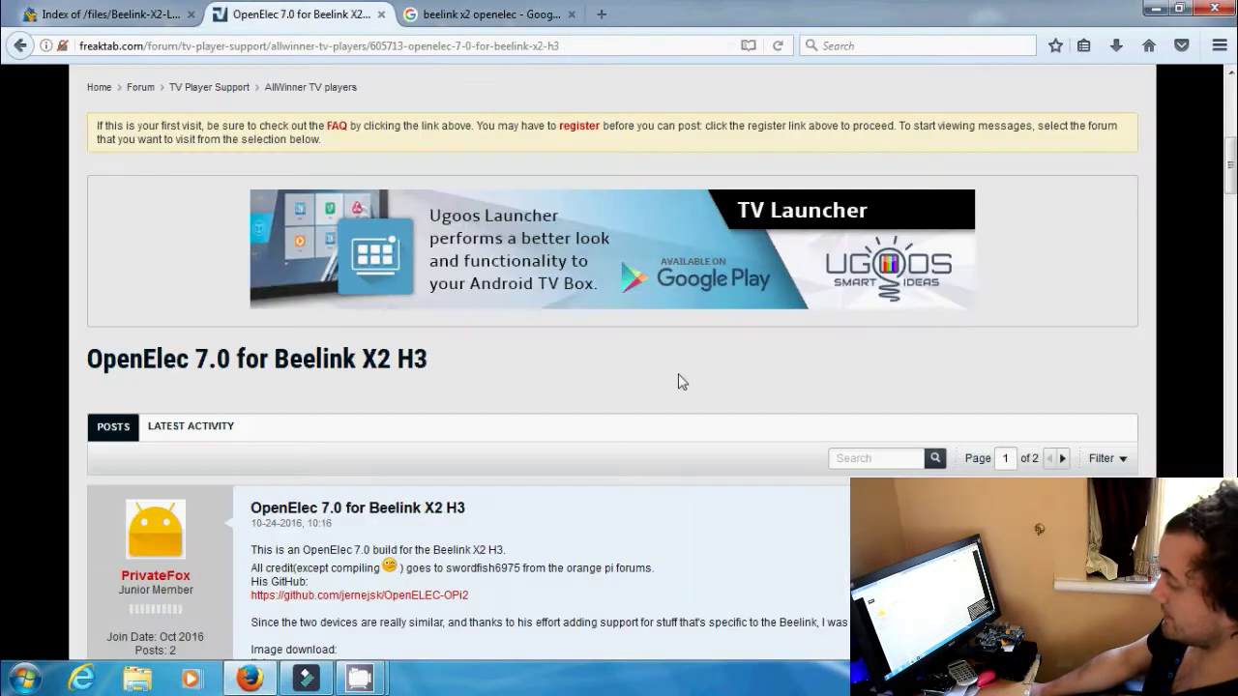
pyautogui.scroll(-3, 701, 413)
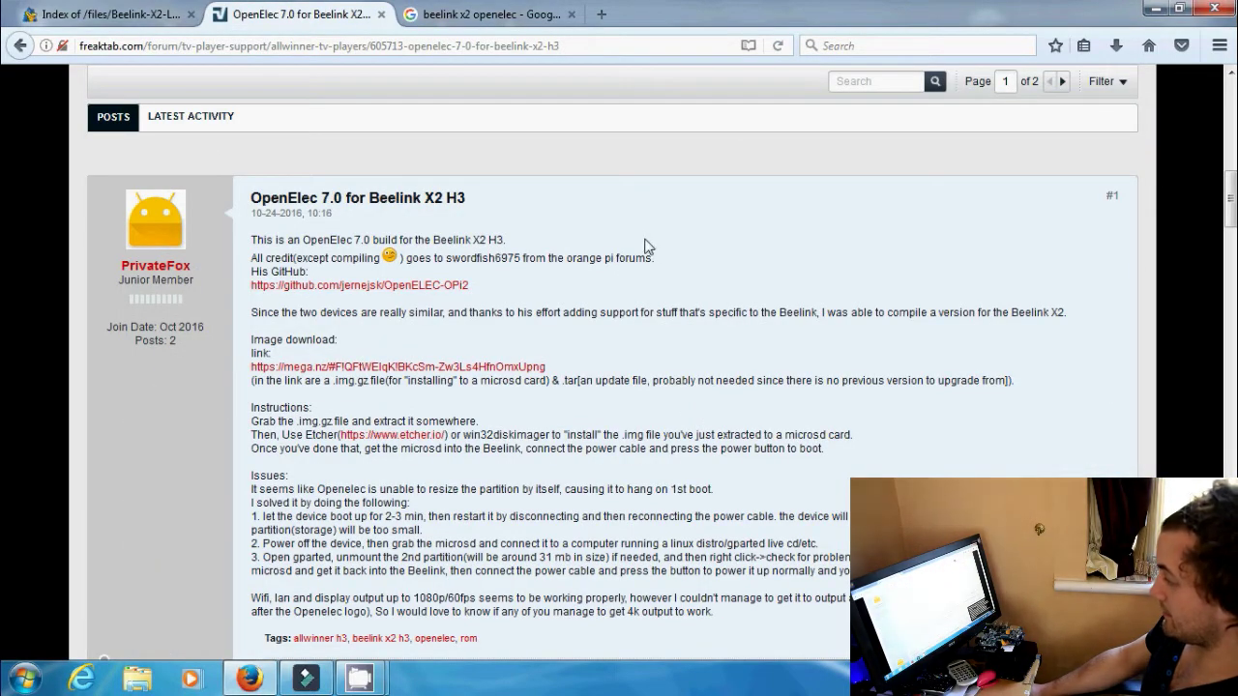
pyautogui.scroll(-1, 646, 245)
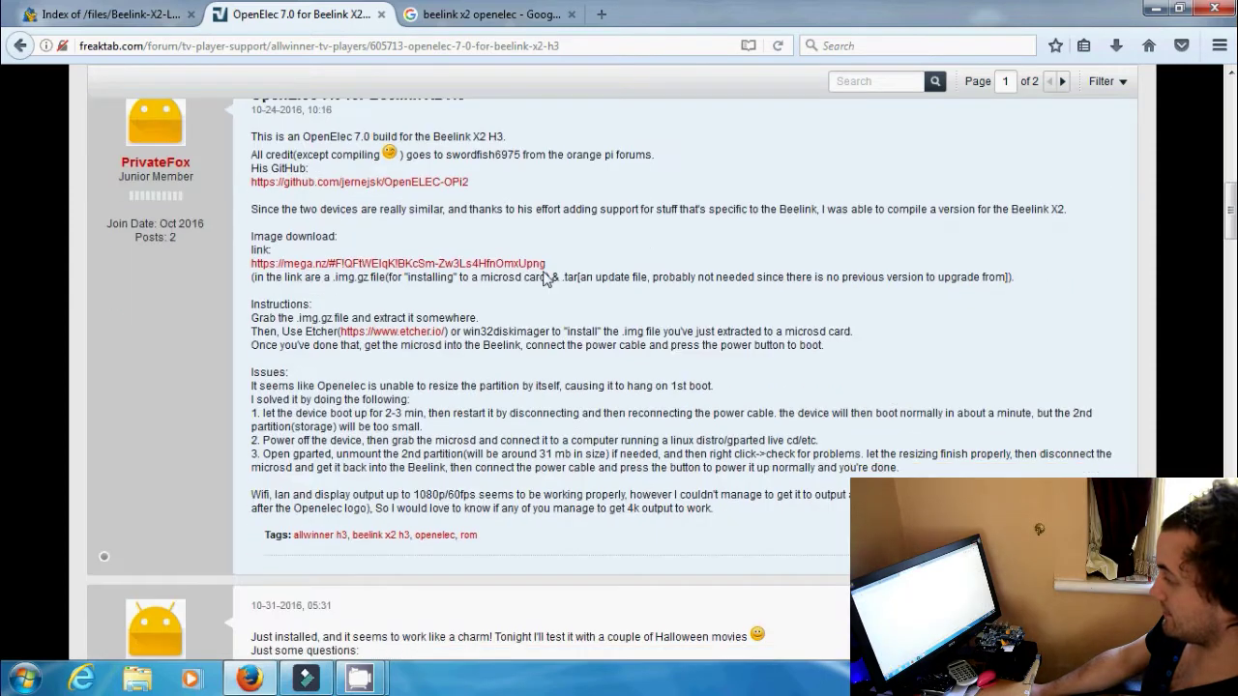
pyautogui.click(318, 268)
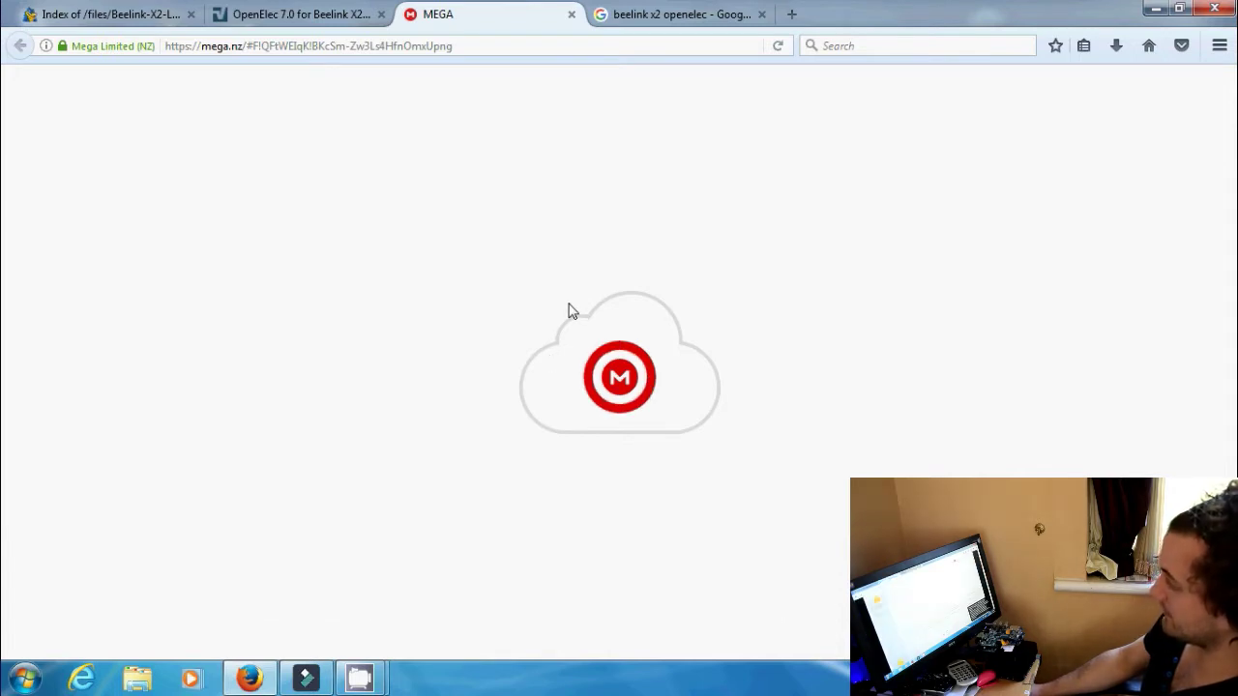
pyautogui.click(372, 15)
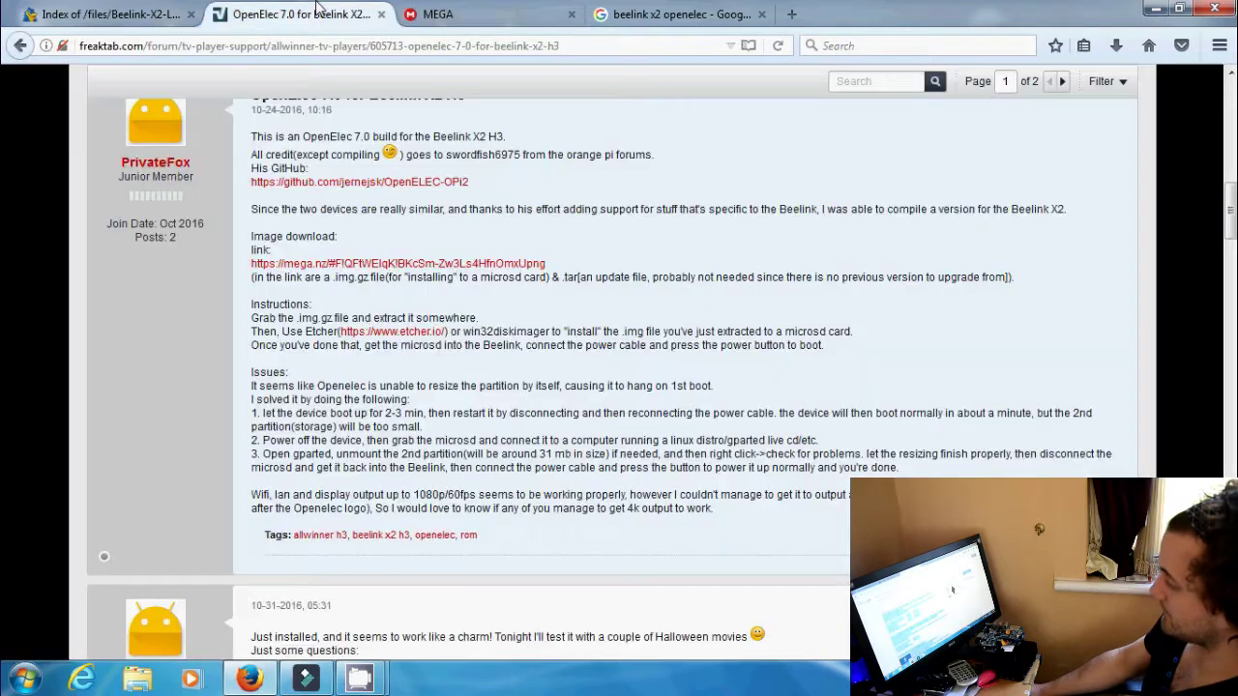
pyautogui.click(455, 9)
pyautogui.click(572, 15)
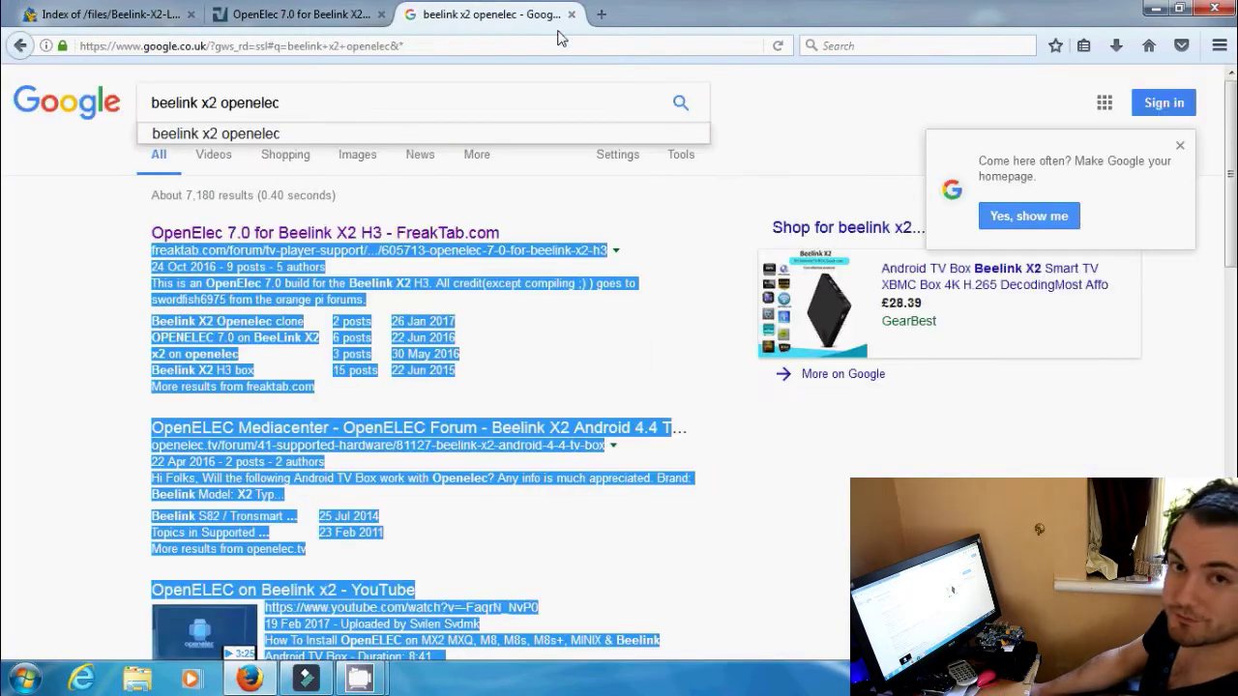
pyautogui.click(680, 223)
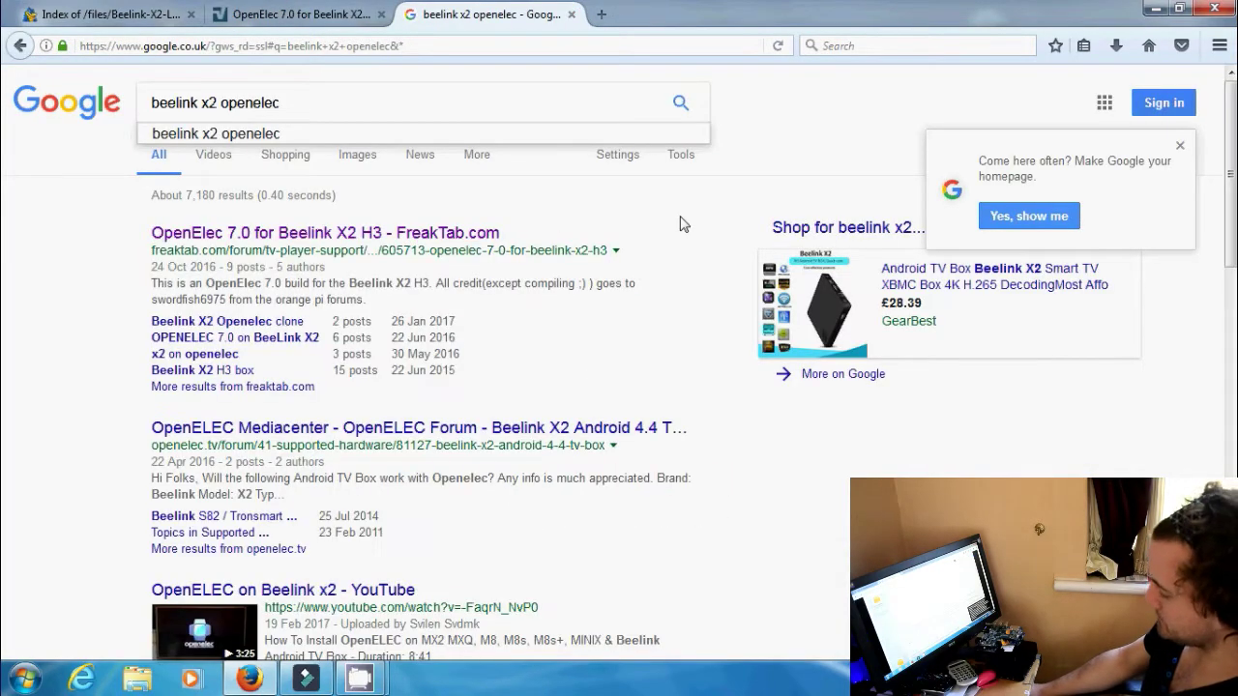
pyautogui.click(300, 15)
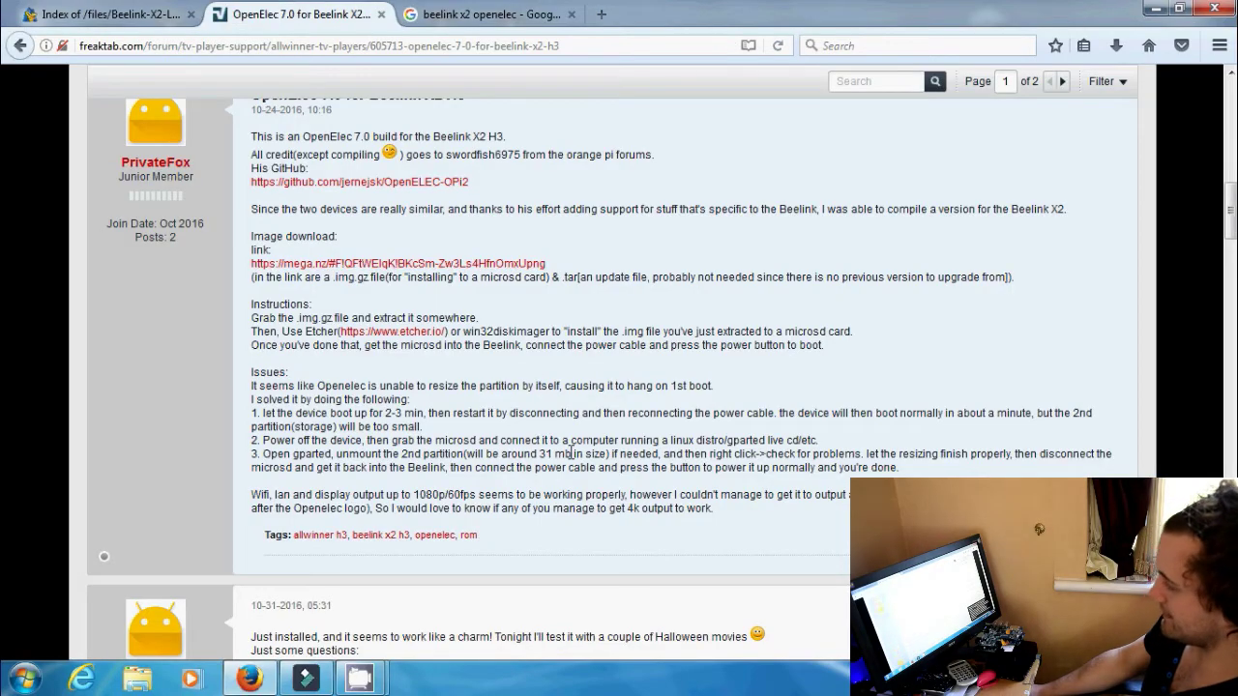
# - Scroll through the thread's replies, including the Lircd.zip remote fix, and back to the top
pyautogui.scroll(-12, 571, 453)
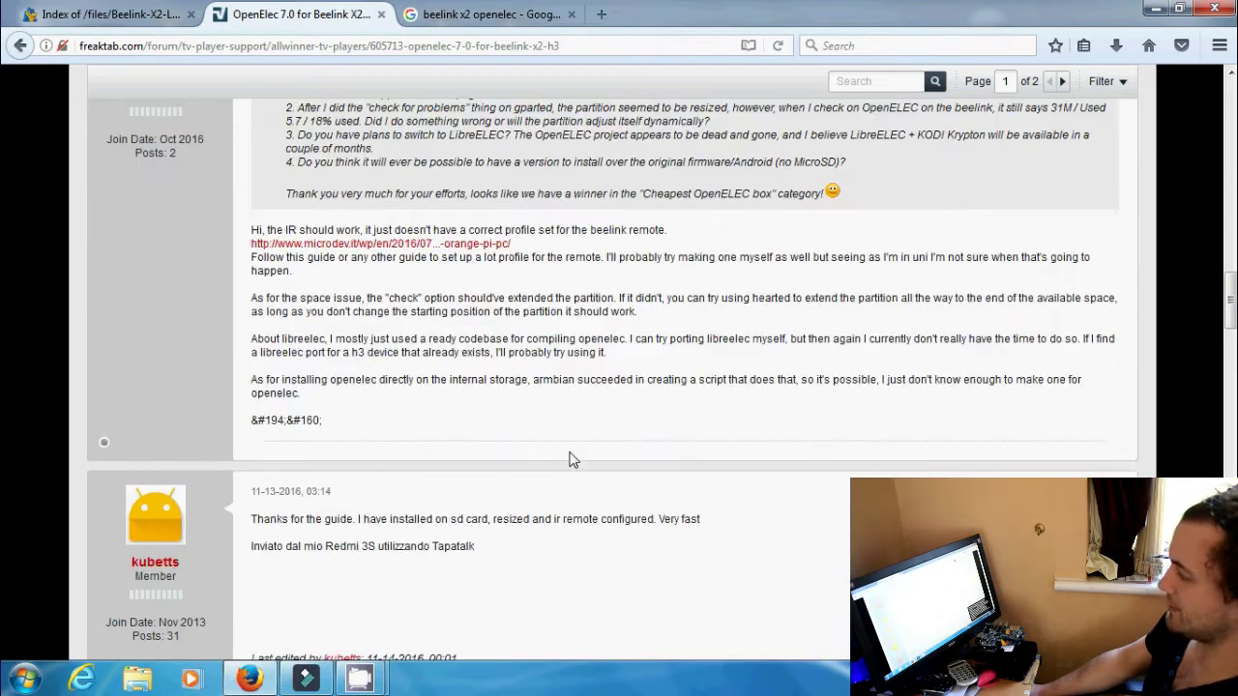
pyautogui.scroll(5, 570, 460)
pyautogui.scroll(6, 570, 460)
pyautogui.scroll(-10, 571, 454)
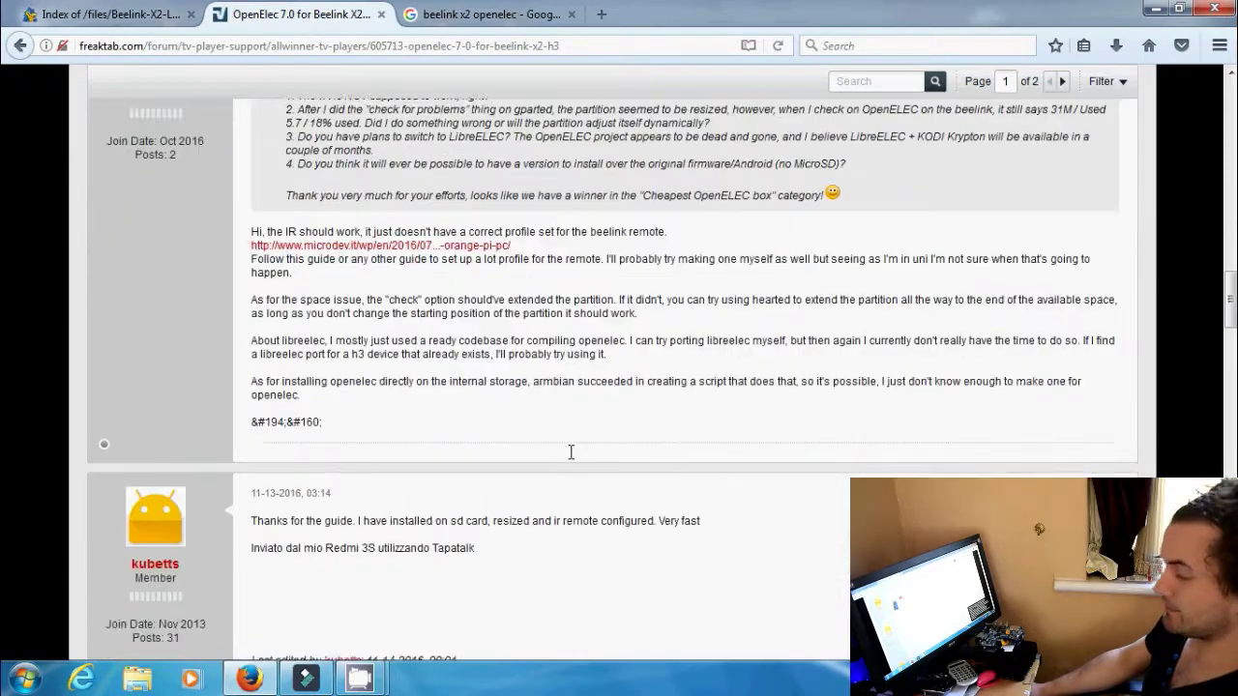
pyautogui.scroll(-8, 571, 454)
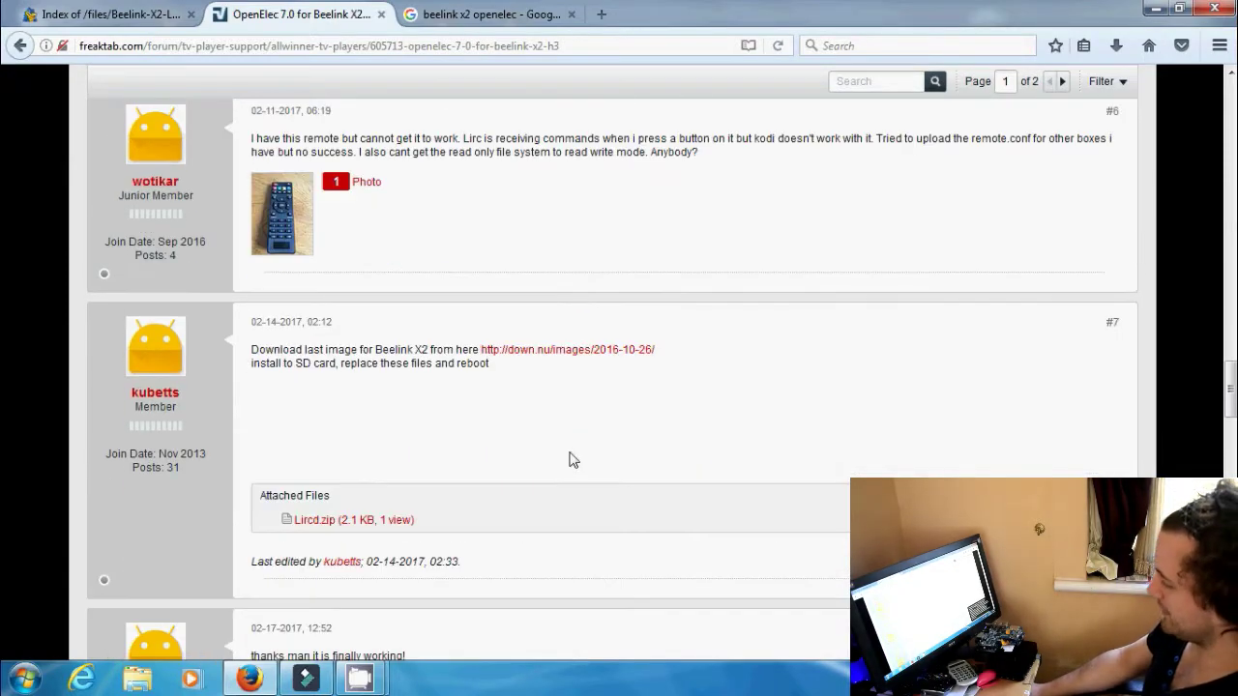
pyautogui.scroll(-10, 571, 461)
pyautogui.scroll(5, 577, 460)
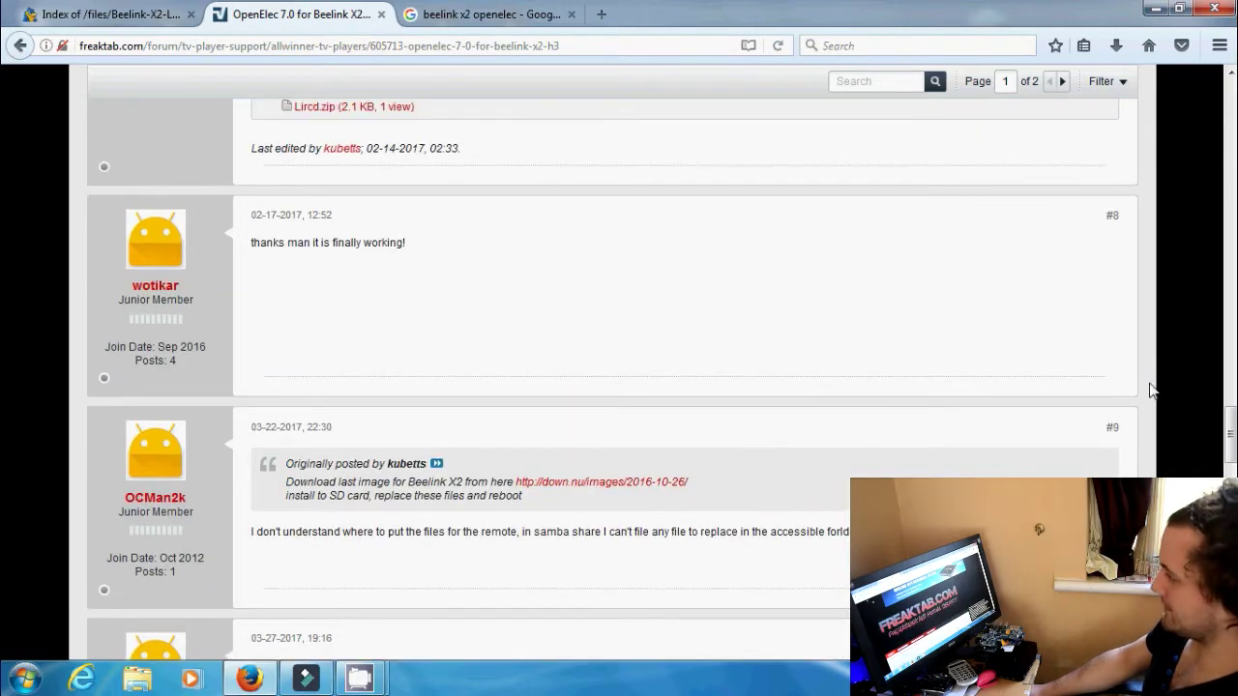
pyautogui.scroll(15, 576, 460)
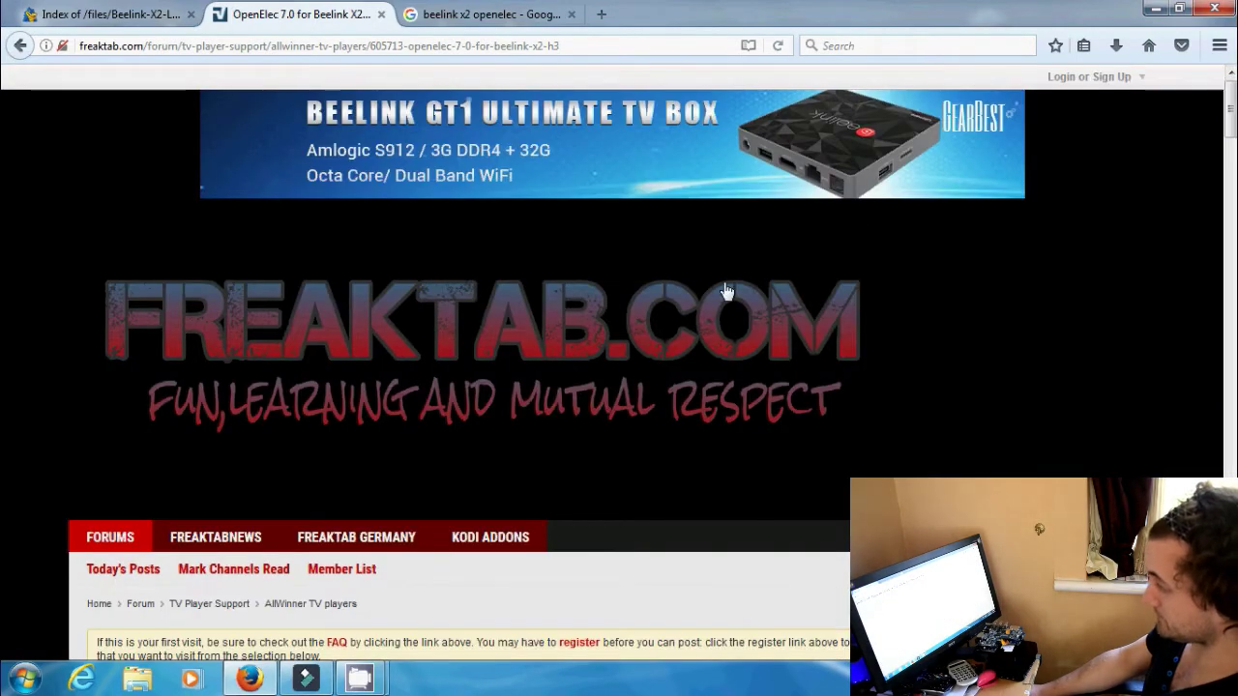
# - Go from the Beelink-X2-LAKKA+OpenELEC listing up to the main mxqproject.com files index
pyautogui.click(106, 13)
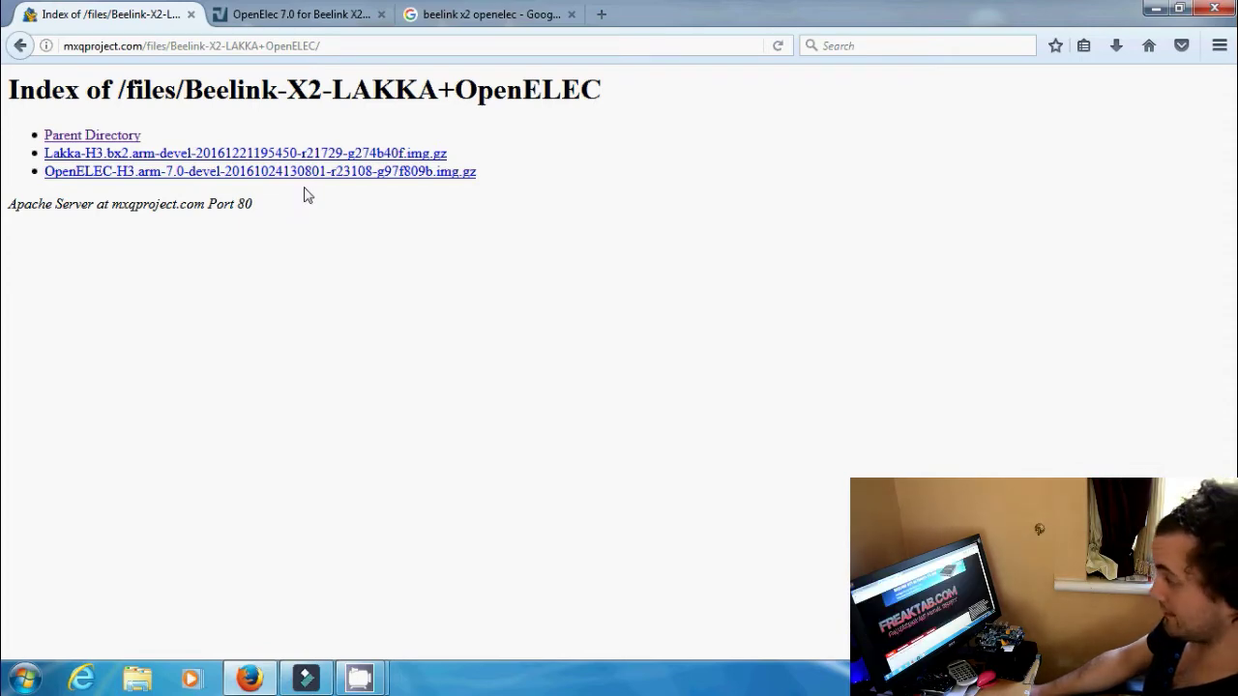
pyautogui.click(302, 13)
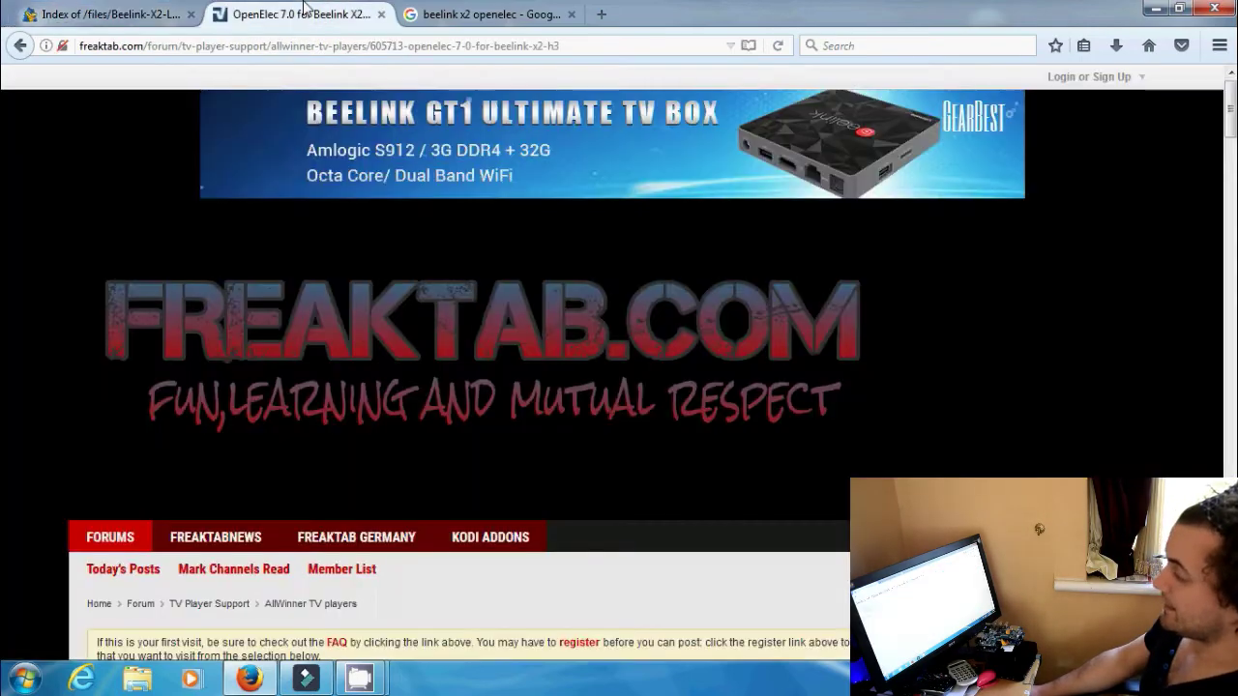
pyautogui.click(87, 13)
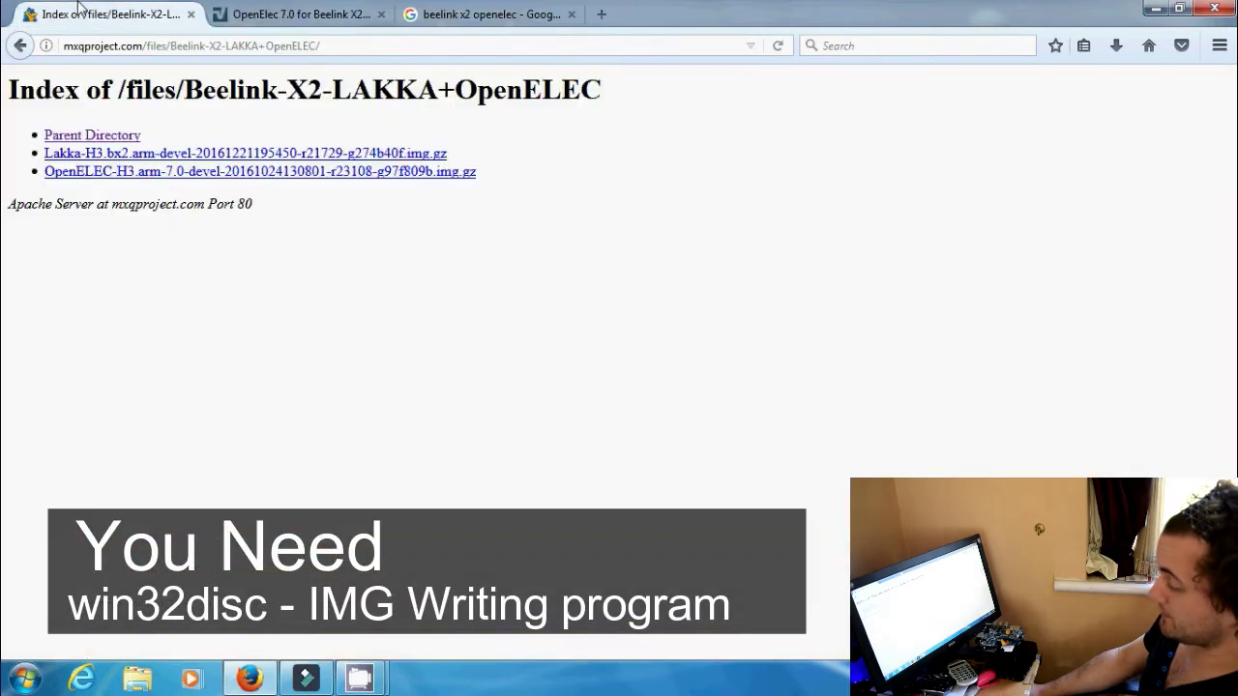
pyautogui.click(89, 136)
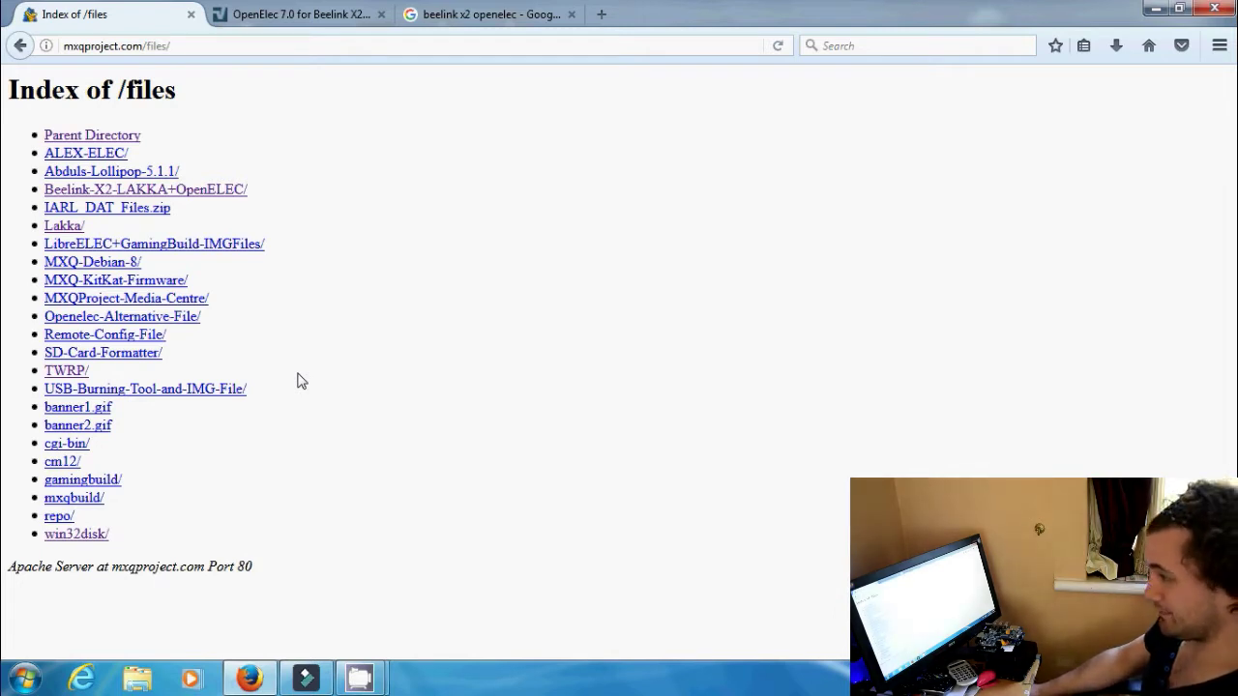
pyautogui.click(172, 45)
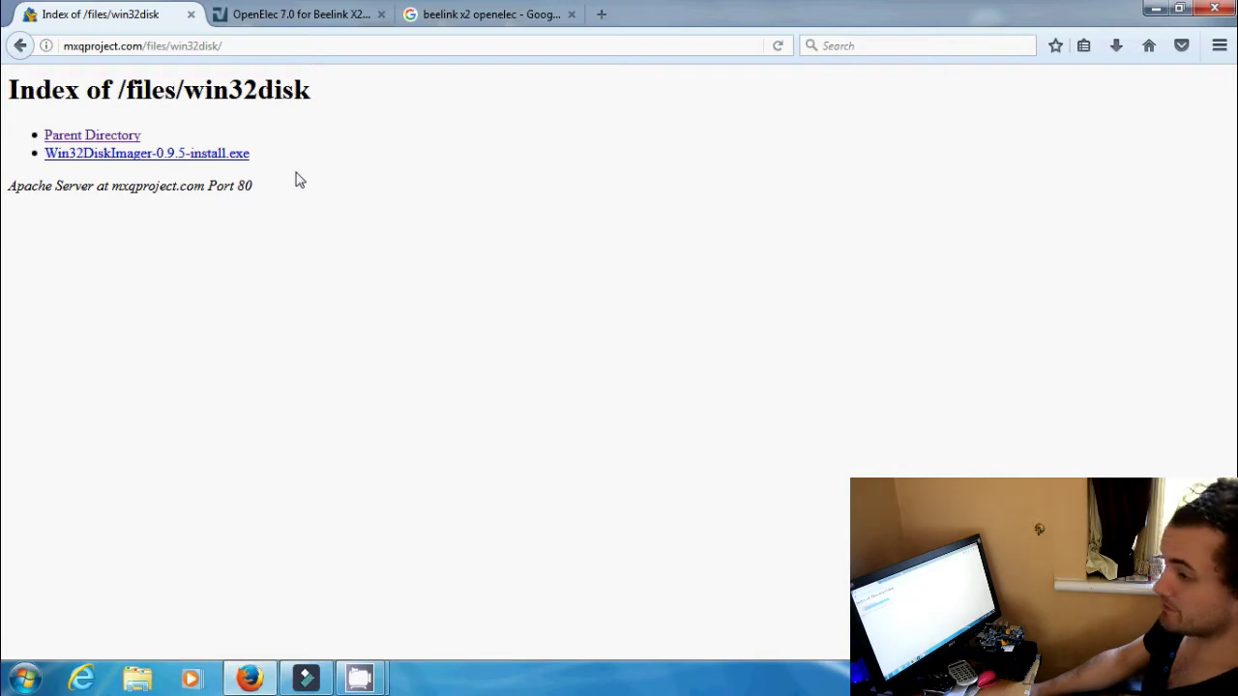
# - Highlight Win32DiskImager-0.9.5-install.exe in the win32disk listing, then bring up the Google results tab
pyautogui.moveTo(312, 168); pyautogui.dragTo(29, 172)
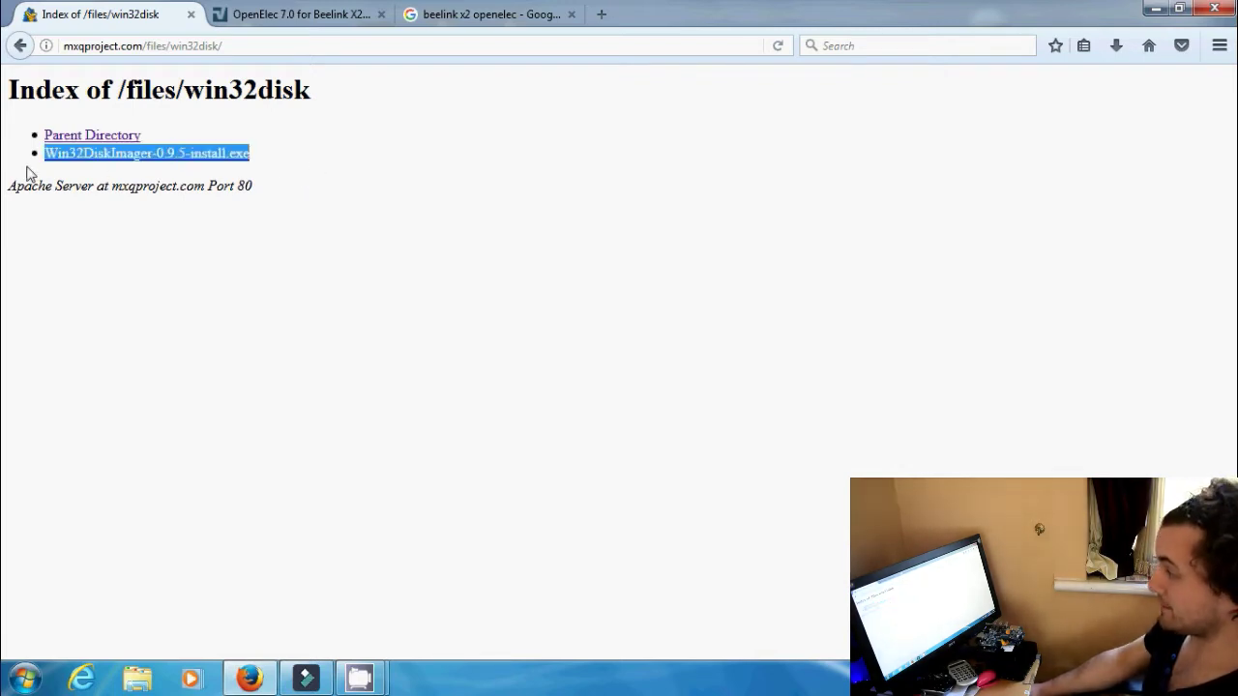
pyautogui.click(199, 177)
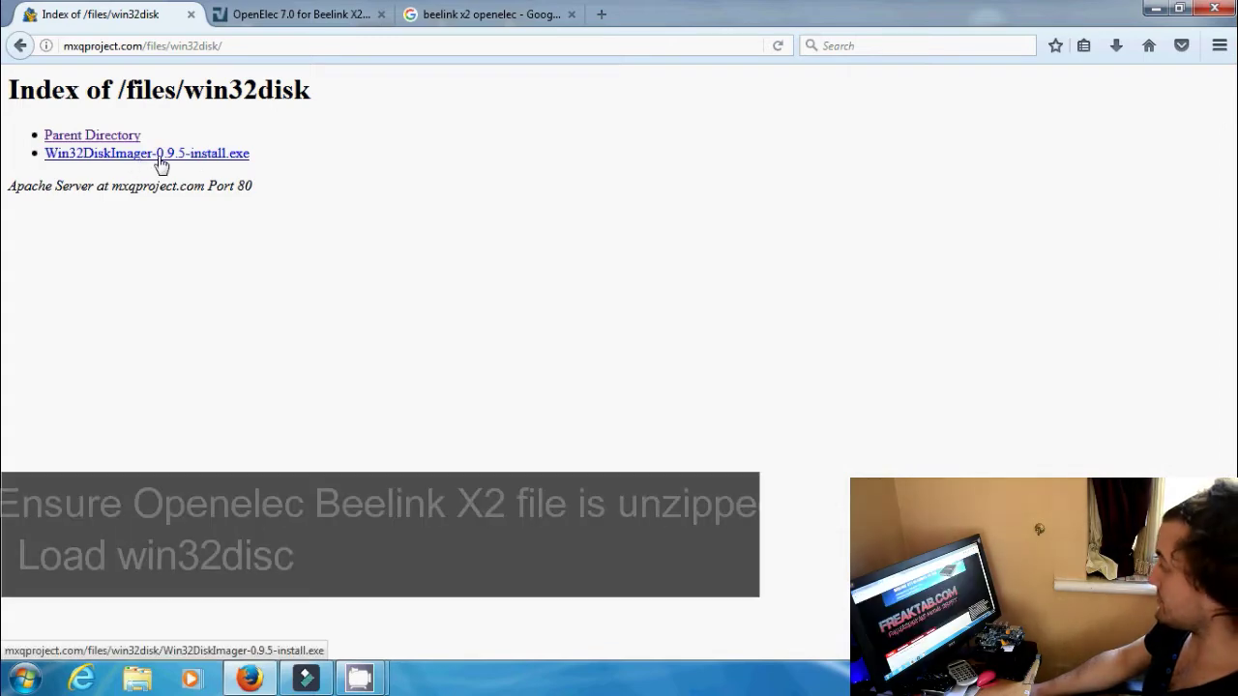
pyautogui.click(483, 12)
# - Close the Google tab, launch Win32 Disk Imager from the desktop, and dismiss the BOOT (H:) prompts
pyautogui.click(571, 15)
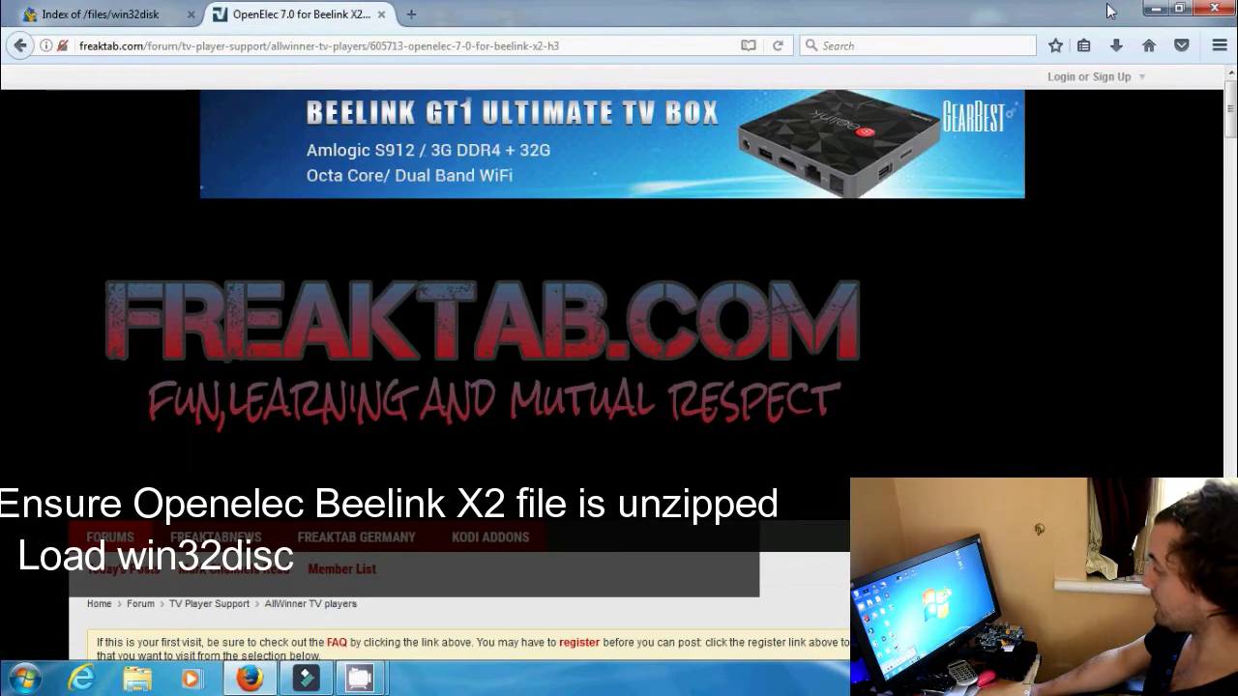
pyautogui.click(1155, 9)
pyautogui.doubleClick(768, 327)
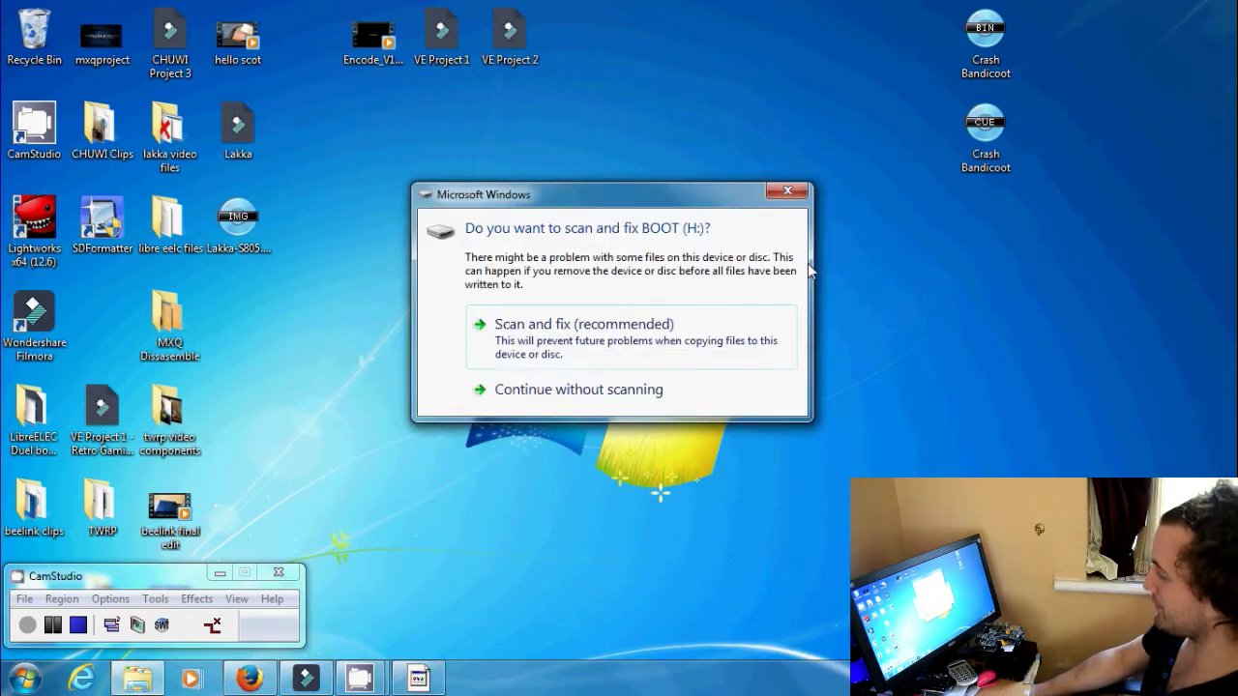
pyautogui.click(641, 387)
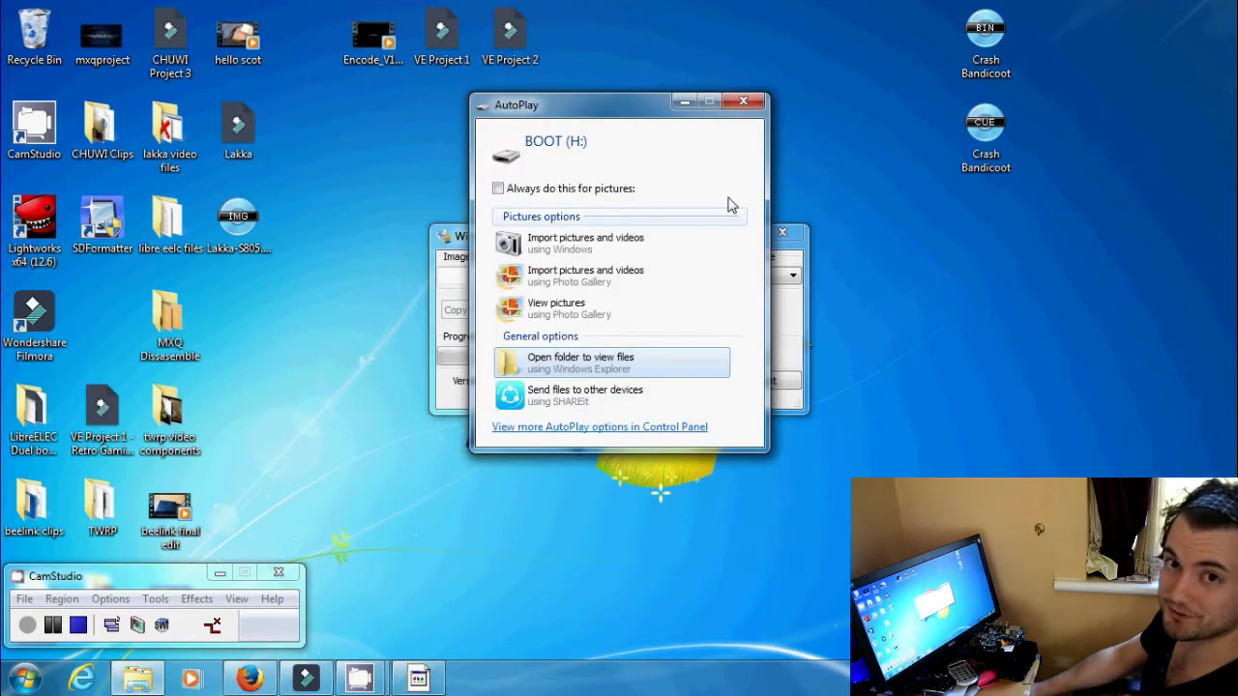
pyautogui.click(744, 101)
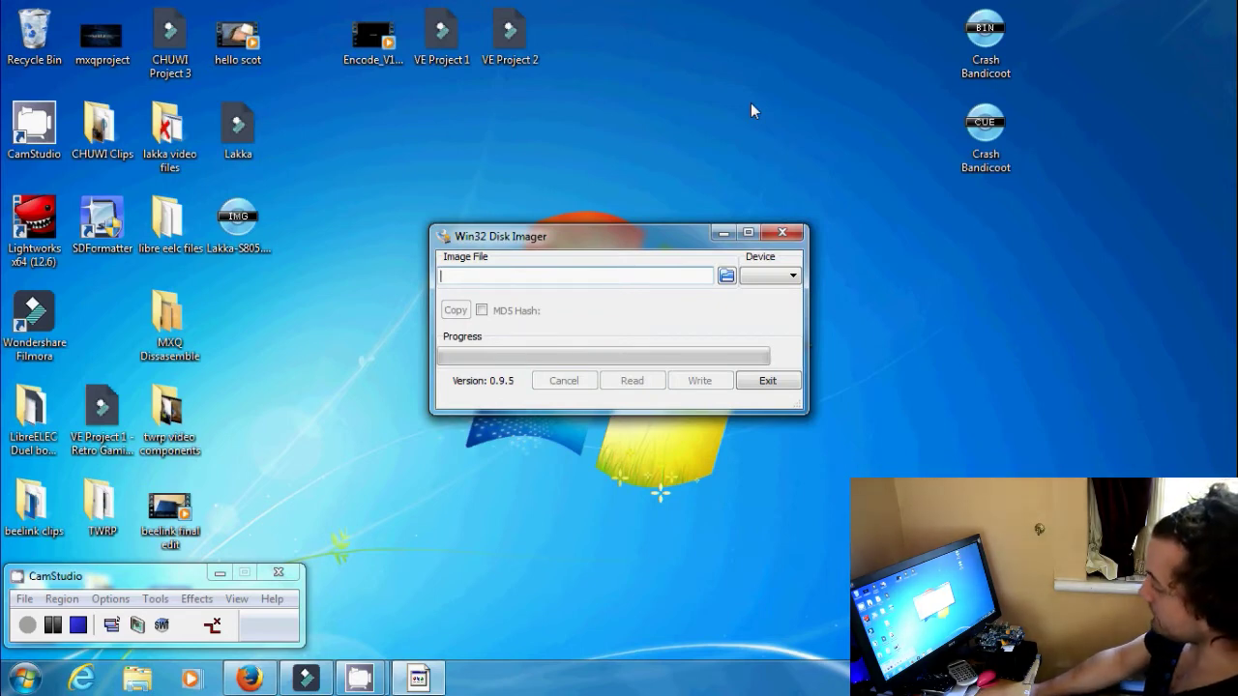
# - Restart Win32 Disk Imager, move its window left, and keep H:\ as the target device
pyautogui.click(783, 233)
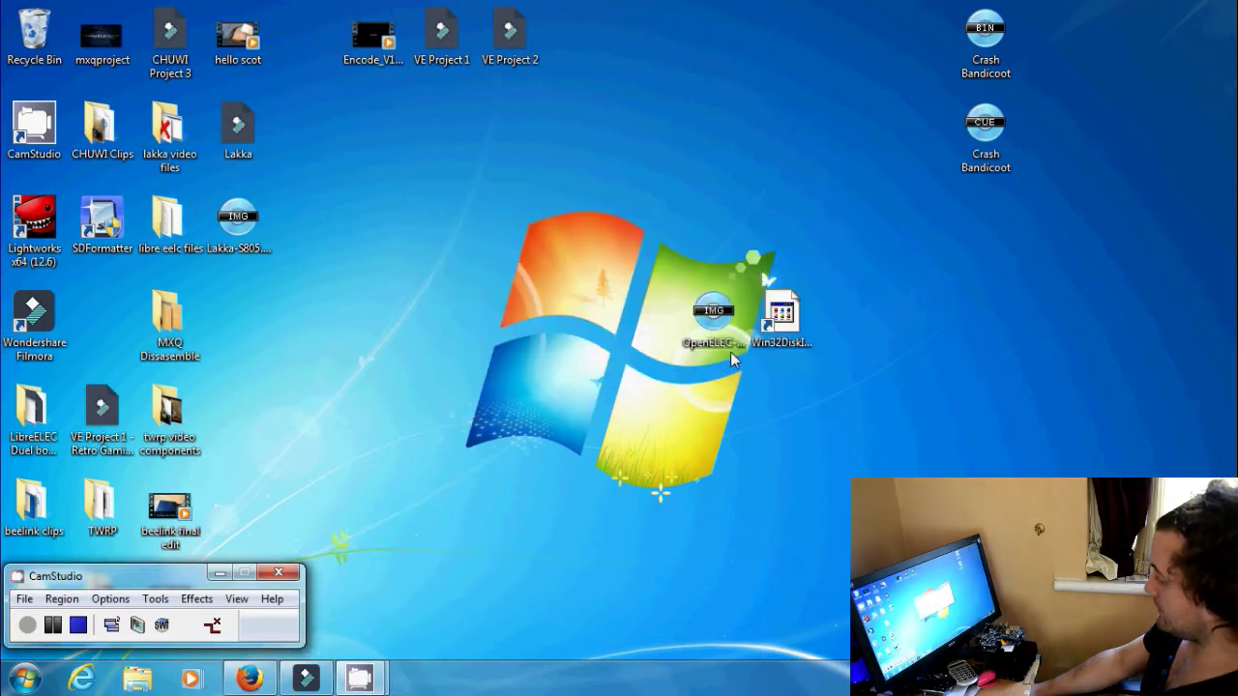
pyautogui.doubleClick(781, 314)
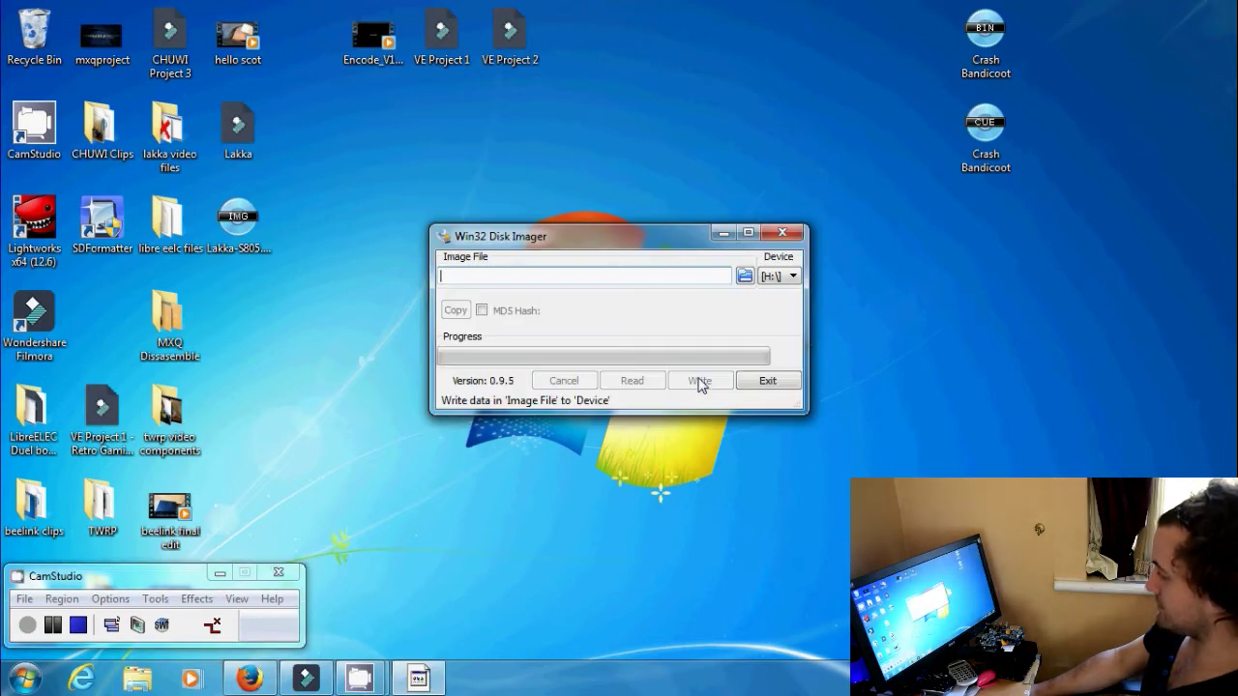
pyautogui.moveTo(652, 248); pyautogui.dragTo(588, 224)
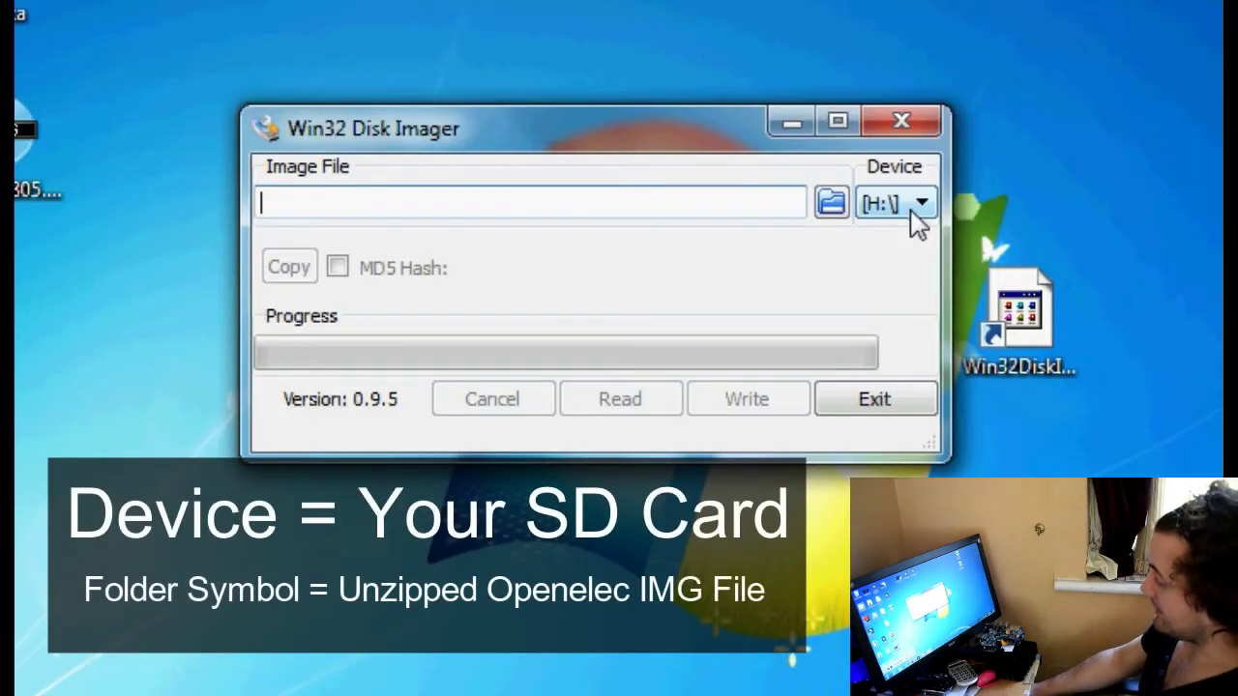
pyautogui.click(917, 205)
pyautogui.click(906, 233)
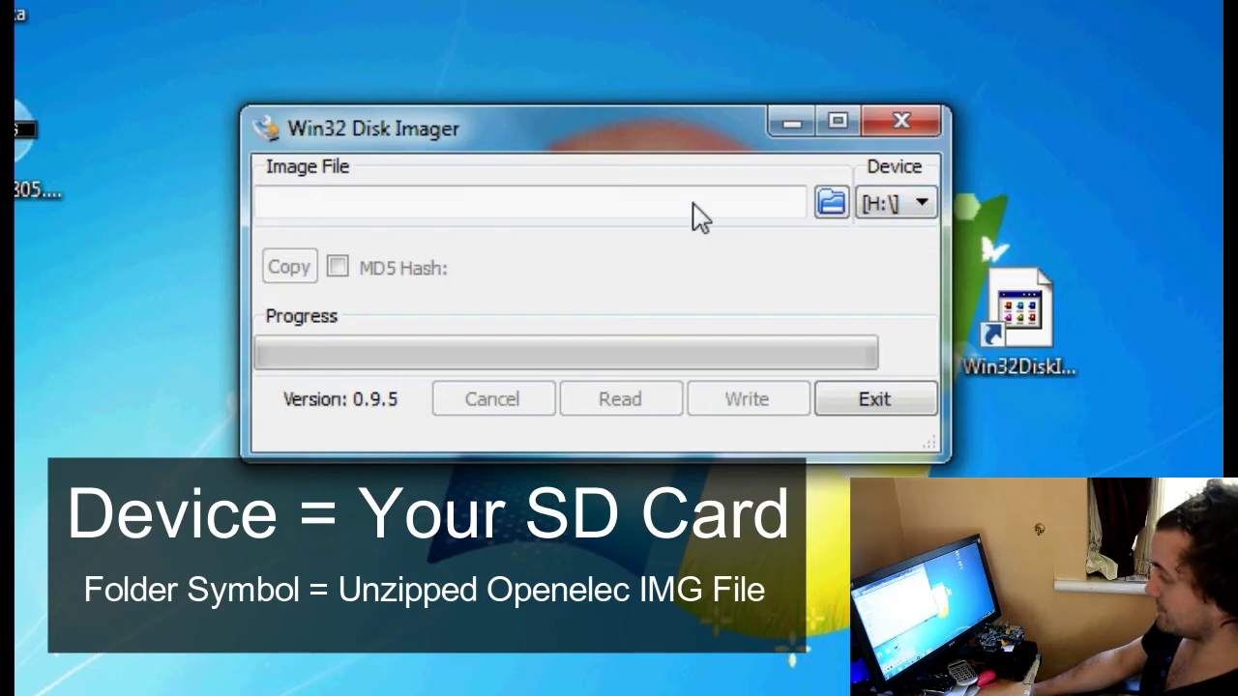
# - Choose the OpenELEC-H3.arm-7.0 .img file as the image to write
pyautogui.click(843, 219)
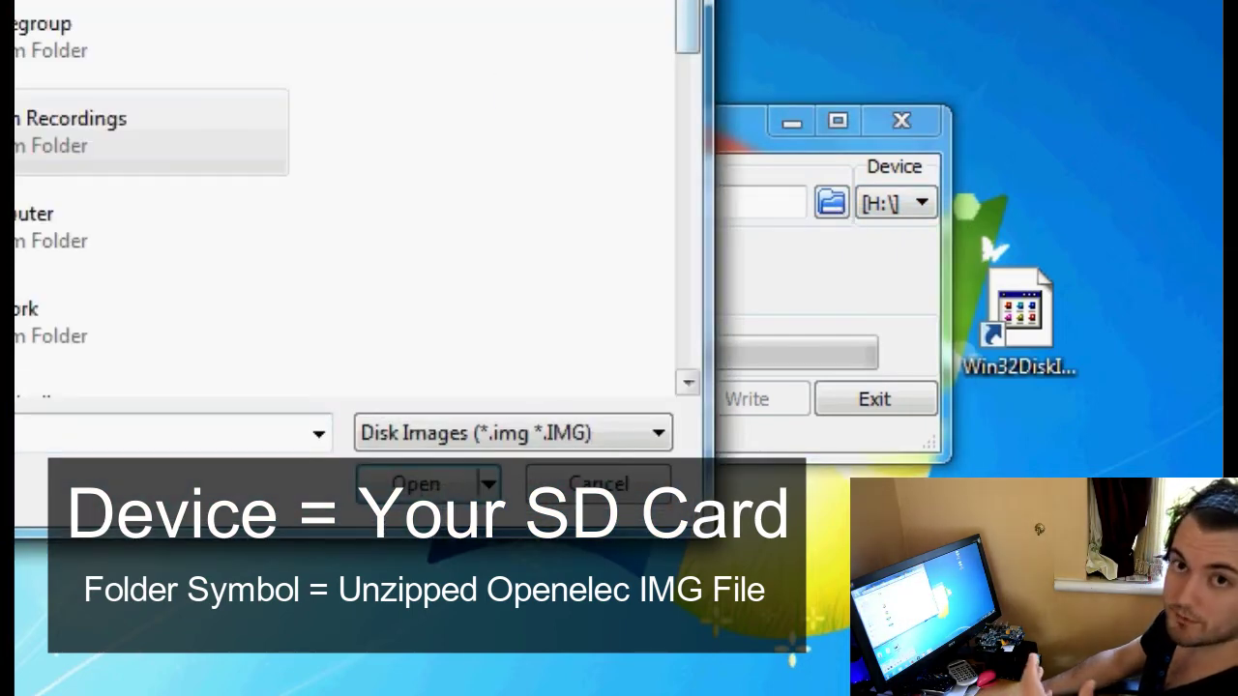
pyautogui.moveTo(689, 29); pyautogui.dragTo(667, 292)
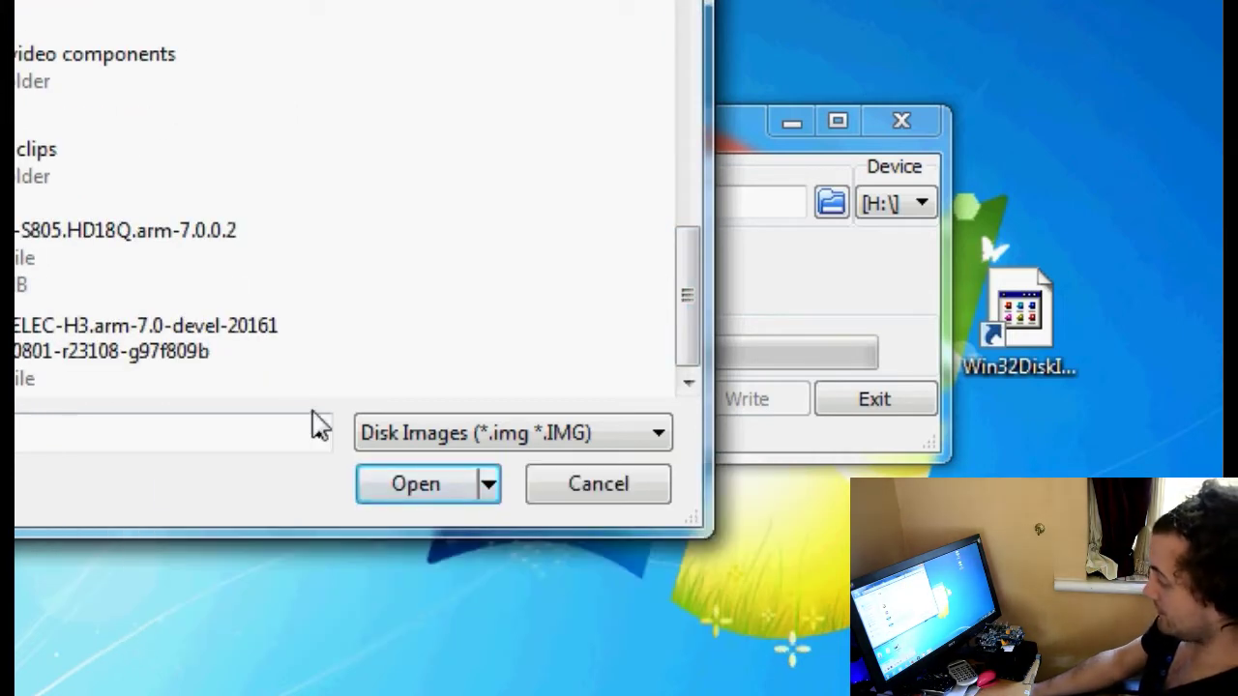
pyautogui.click(85, 358)
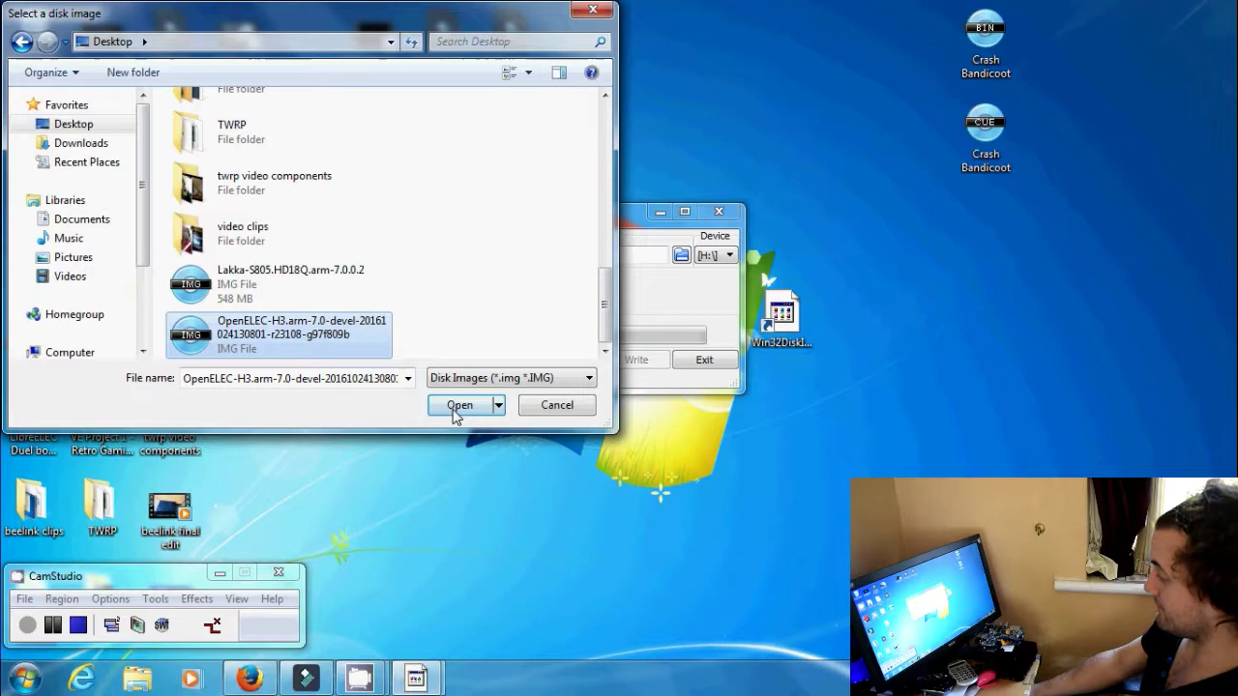
pyautogui.click(415, 484)
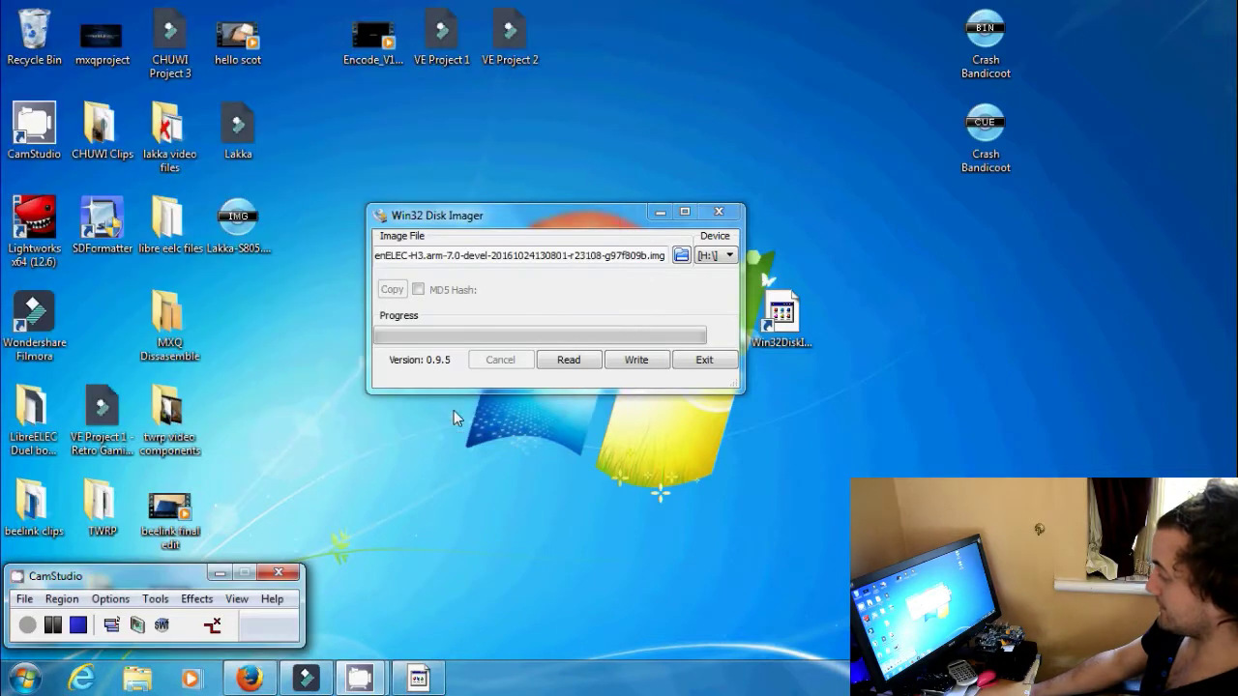
# - Write the OpenELEC image to H:\ and confirm overwriting the physical device
pyautogui.click(635, 359)
pyautogui.click(645, 360)
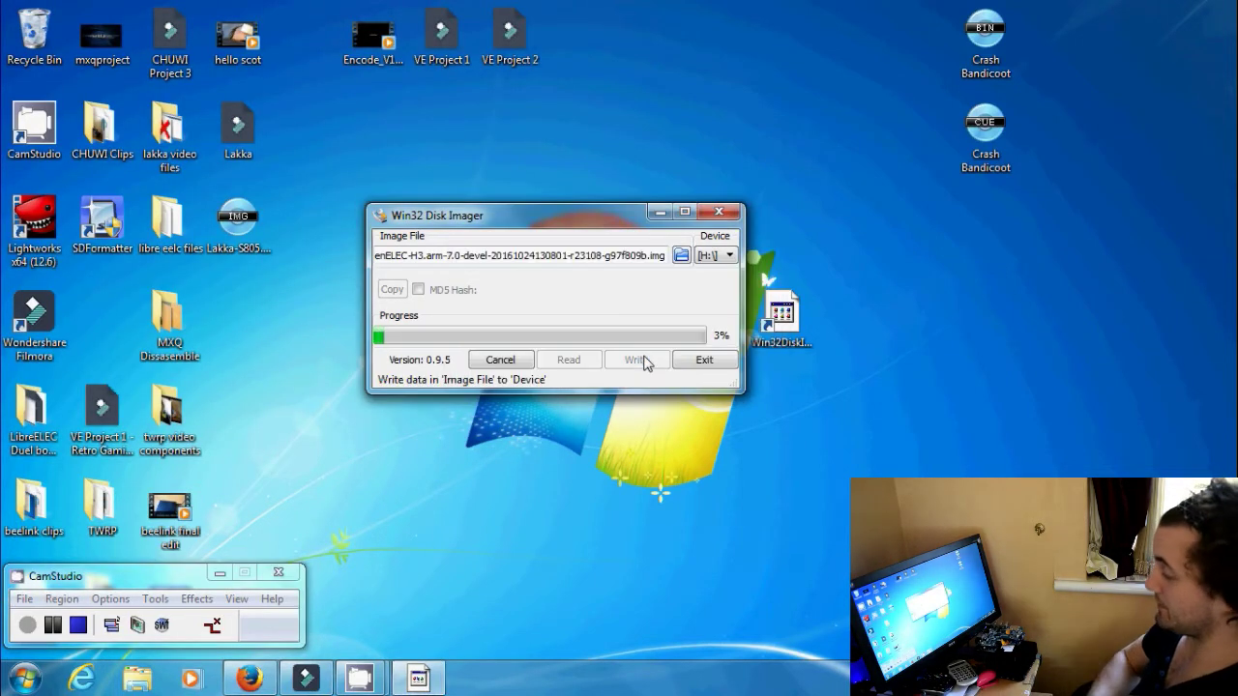